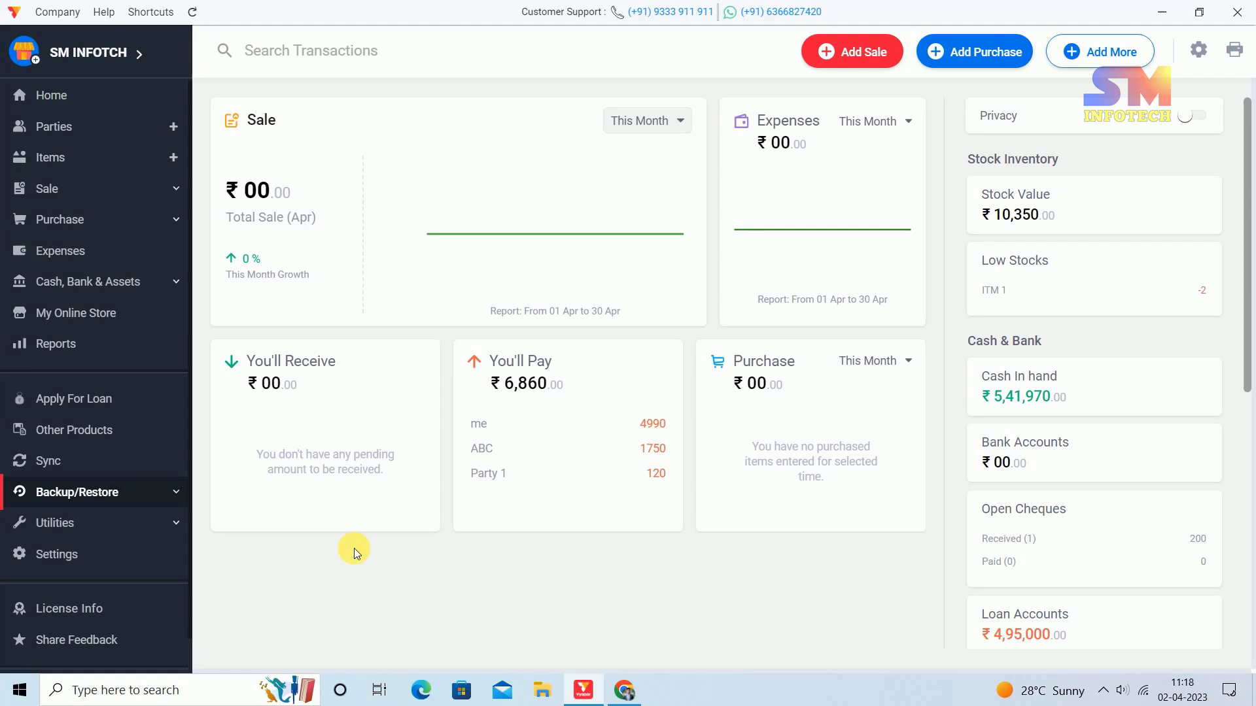
# Open the Close Financial Year utility.
pyautogui.click(131, 190)
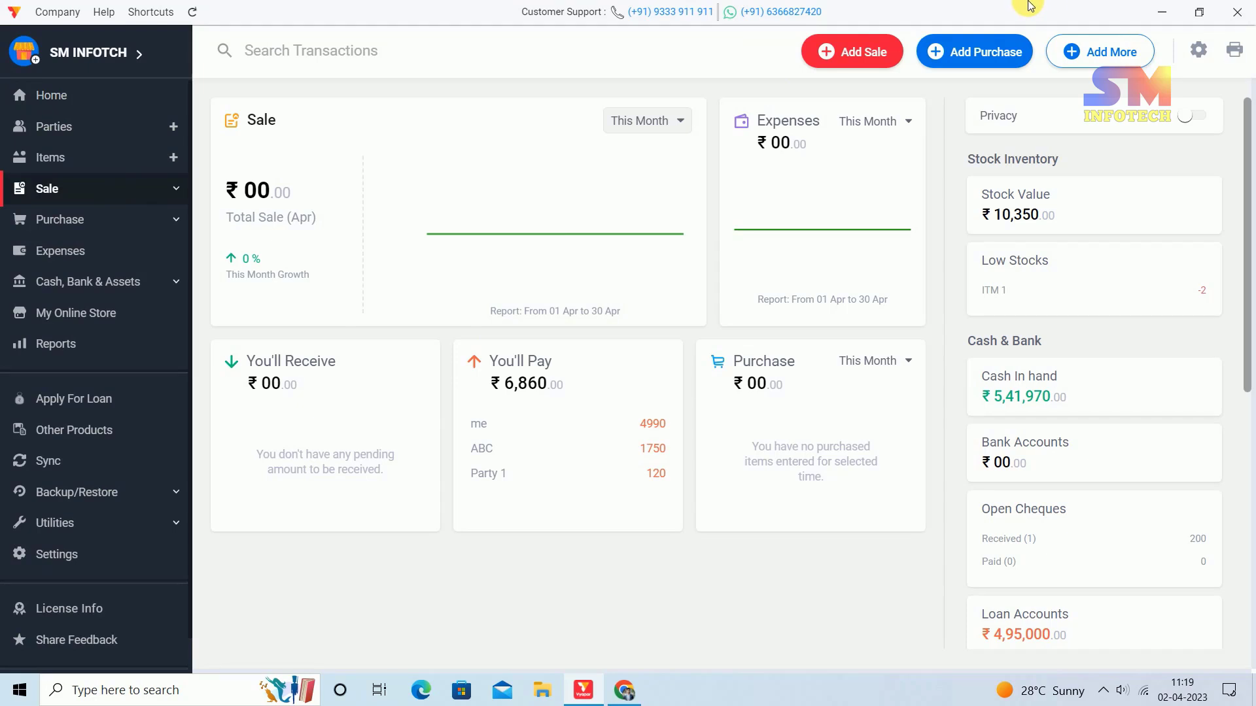
pyautogui.scroll(-1, 98, 477)
pyautogui.click(102, 483)
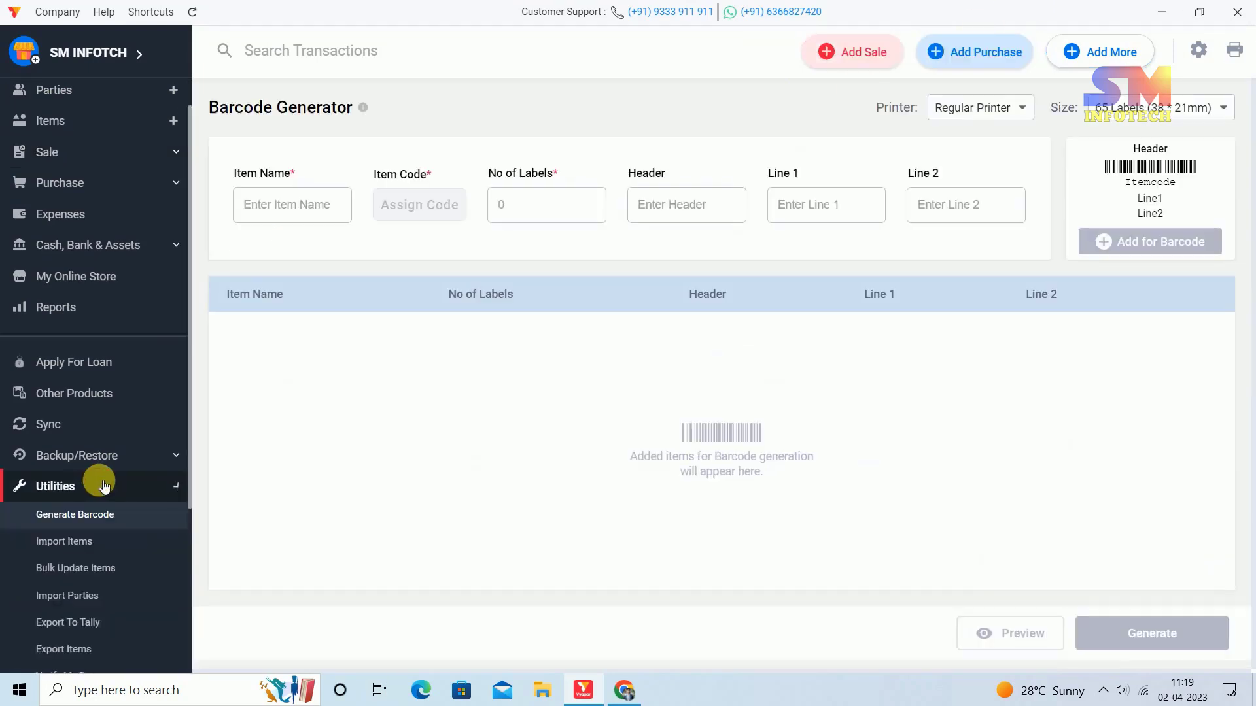
pyautogui.scroll(-4, 98, 482)
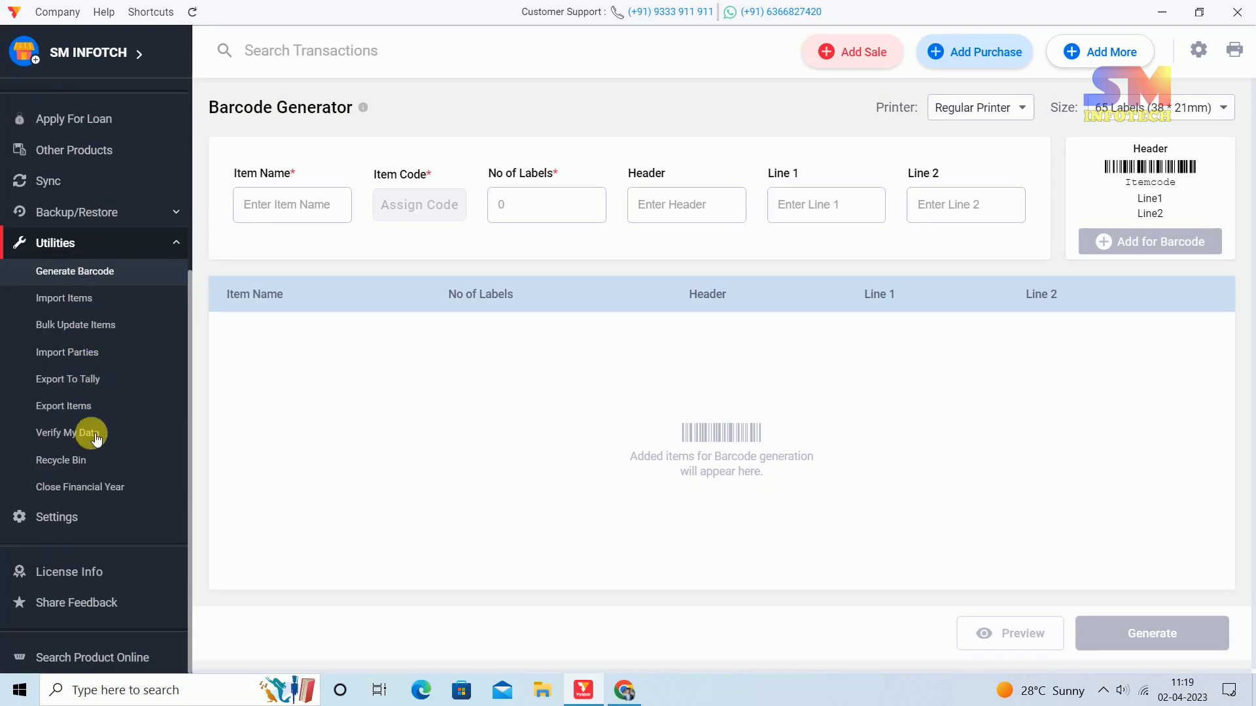
pyautogui.click(110, 489)
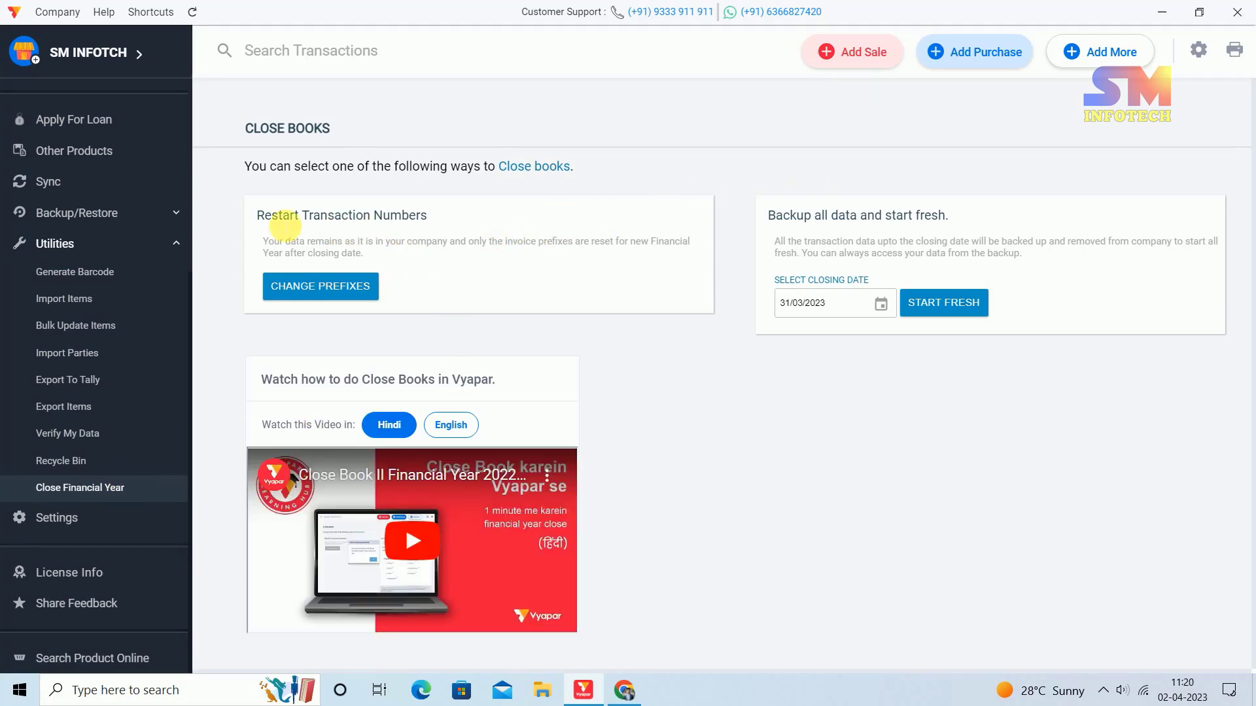
# Examine the two book-closing options, Restart Transaction Numbers and Backup all data and start fresh, including the latter's description.
pyautogui.moveTo(299, 216); pyautogui.dragTo(263, 216)
pyautogui.moveTo(358, 222); pyautogui.dragTo(431, 218)
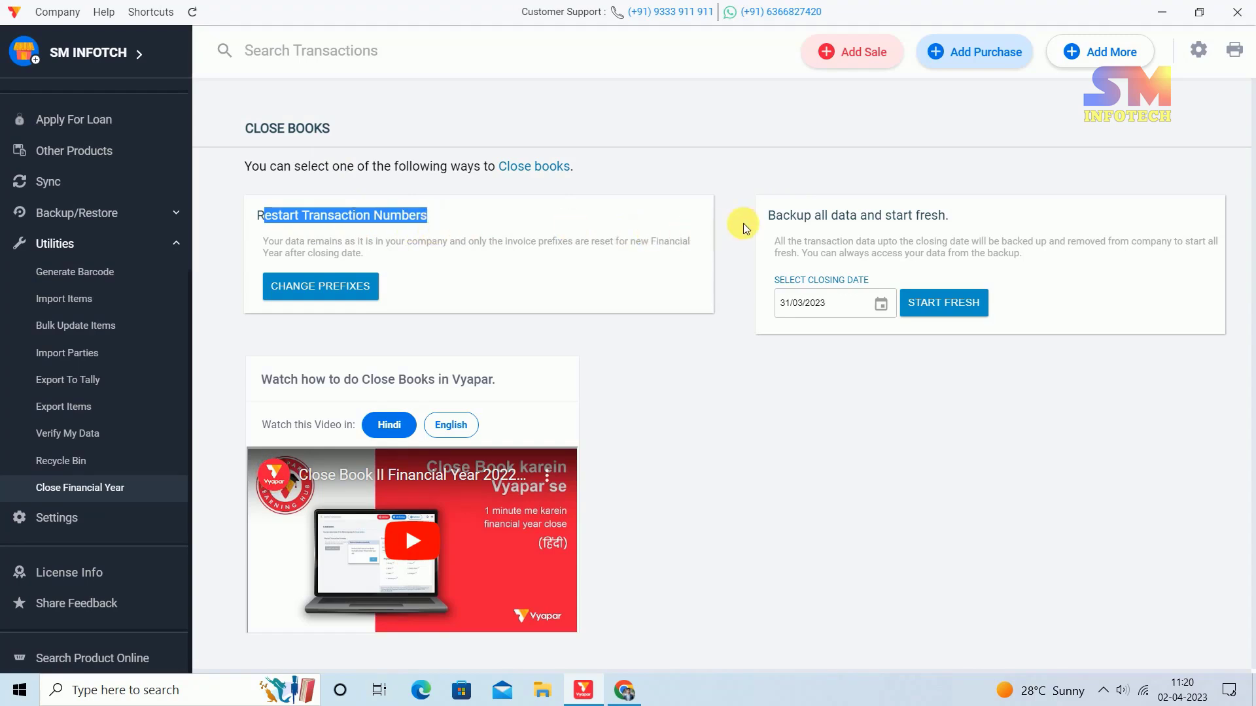
pyautogui.moveTo(777, 216); pyautogui.dragTo(959, 220)
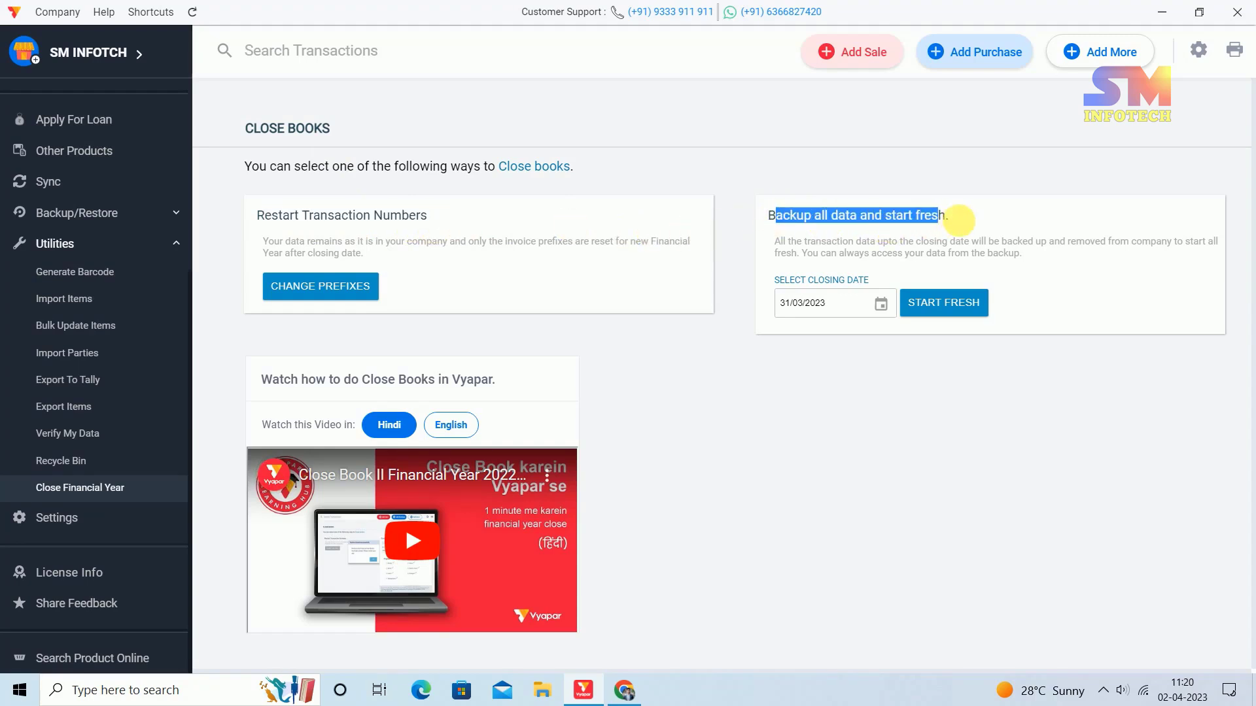
pyautogui.click(265, 226)
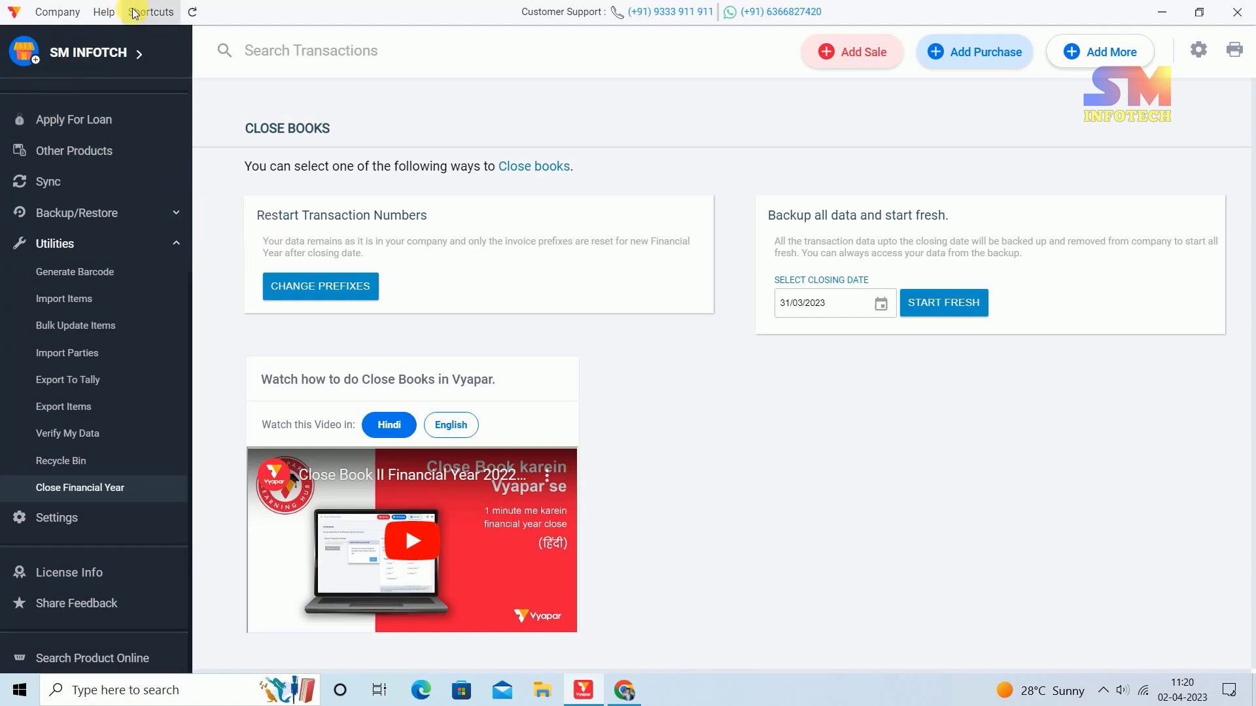
pyautogui.moveTo(256, 215); pyautogui.dragTo(440, 226)
pyautogui.click(440, 226)
pyautogui.moveTo(776, 216); pyautogui.dragTo(951, 217)
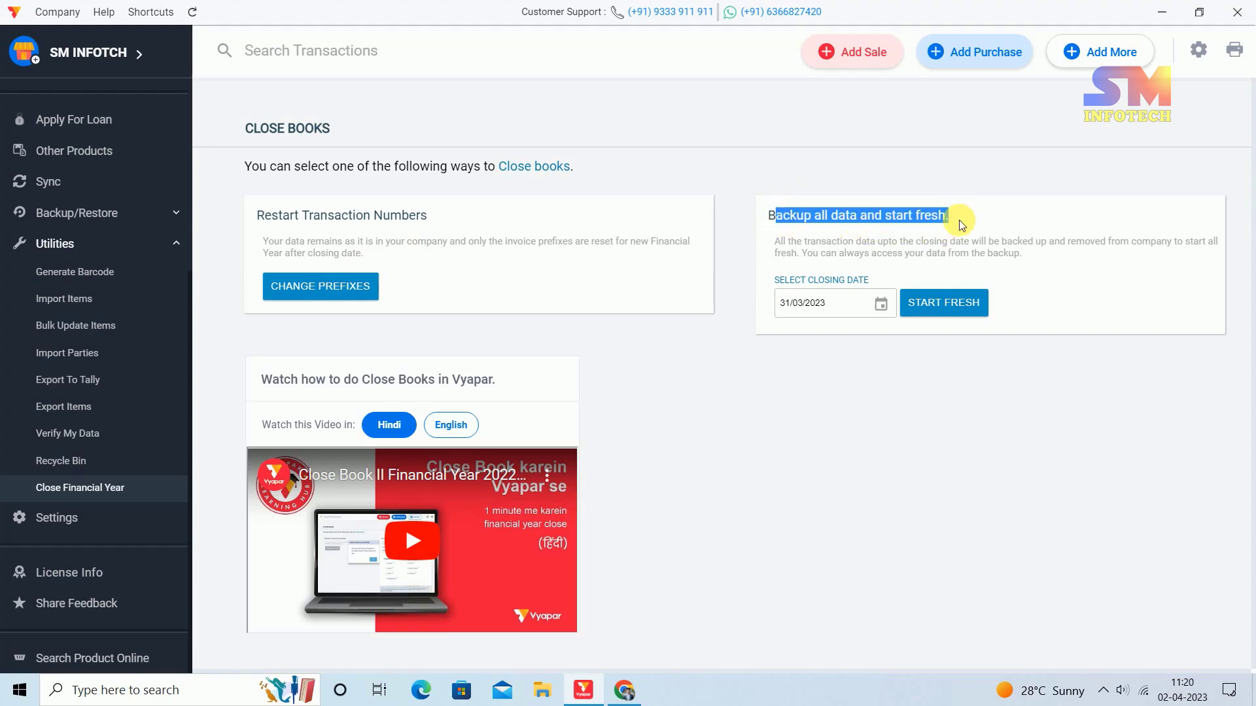
pyautogui.click(951, 219)
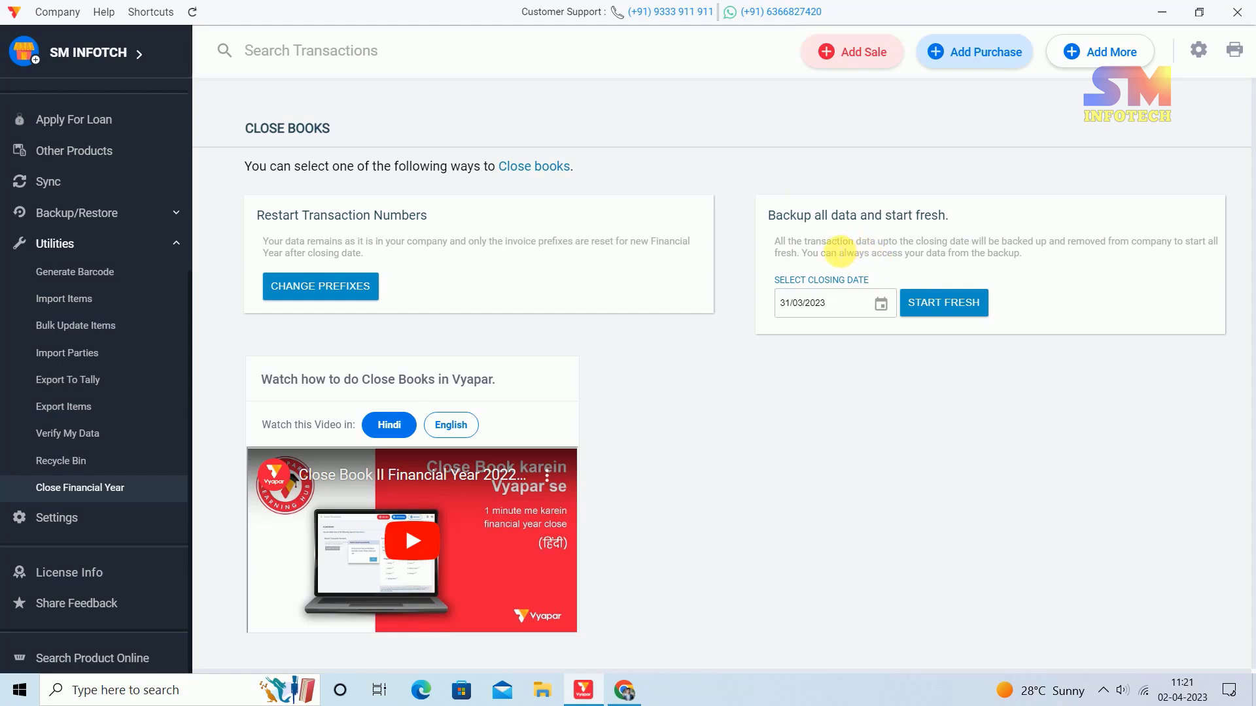
pyautogui.moveTo(782, 247); pyautogui.dragTo(1021, 258)
pyautogui.click(869, 215)
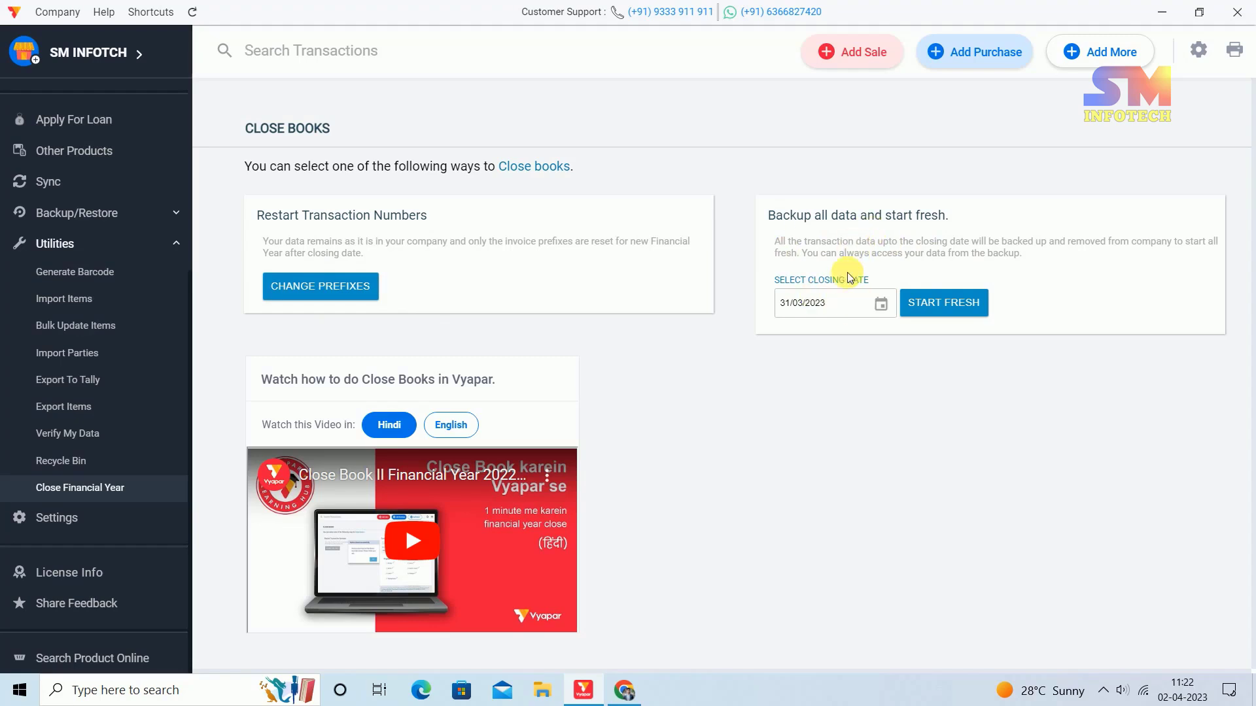
# Show the purchase bills for This Year.
pyautogui.scroll(4, 21, 247)
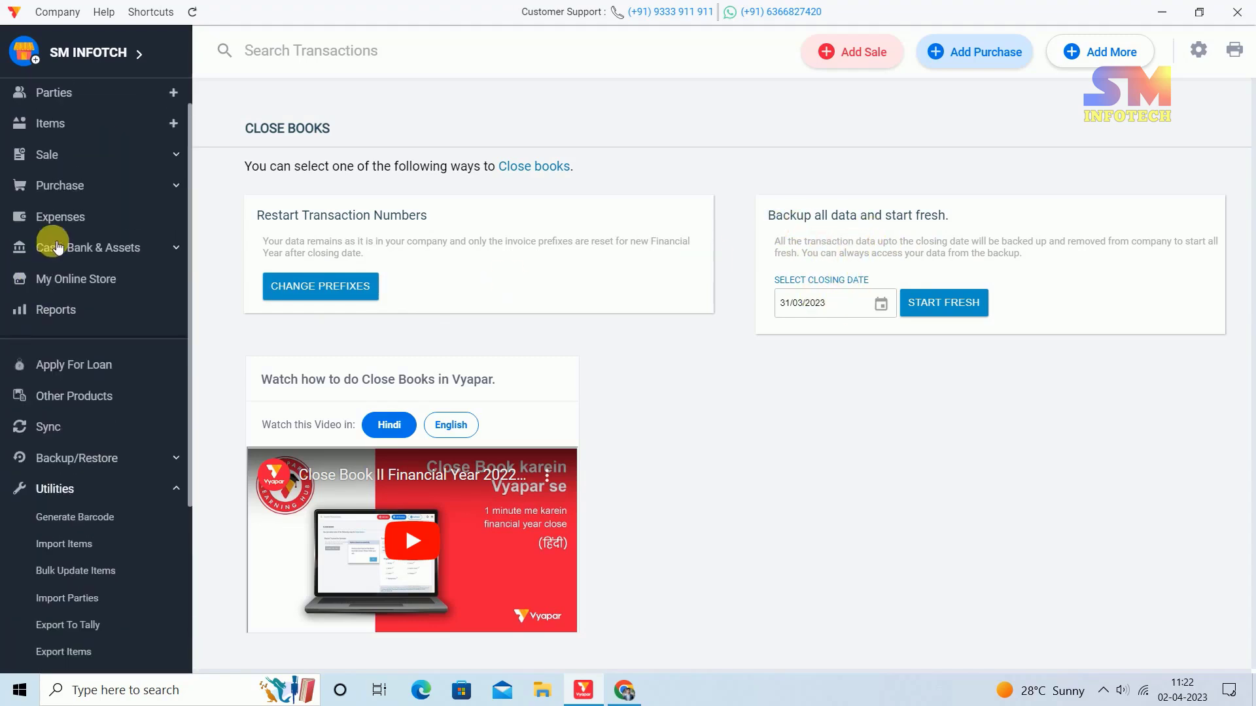
pyautogui.click(57, 185)
pyautogui.click(72, 214)
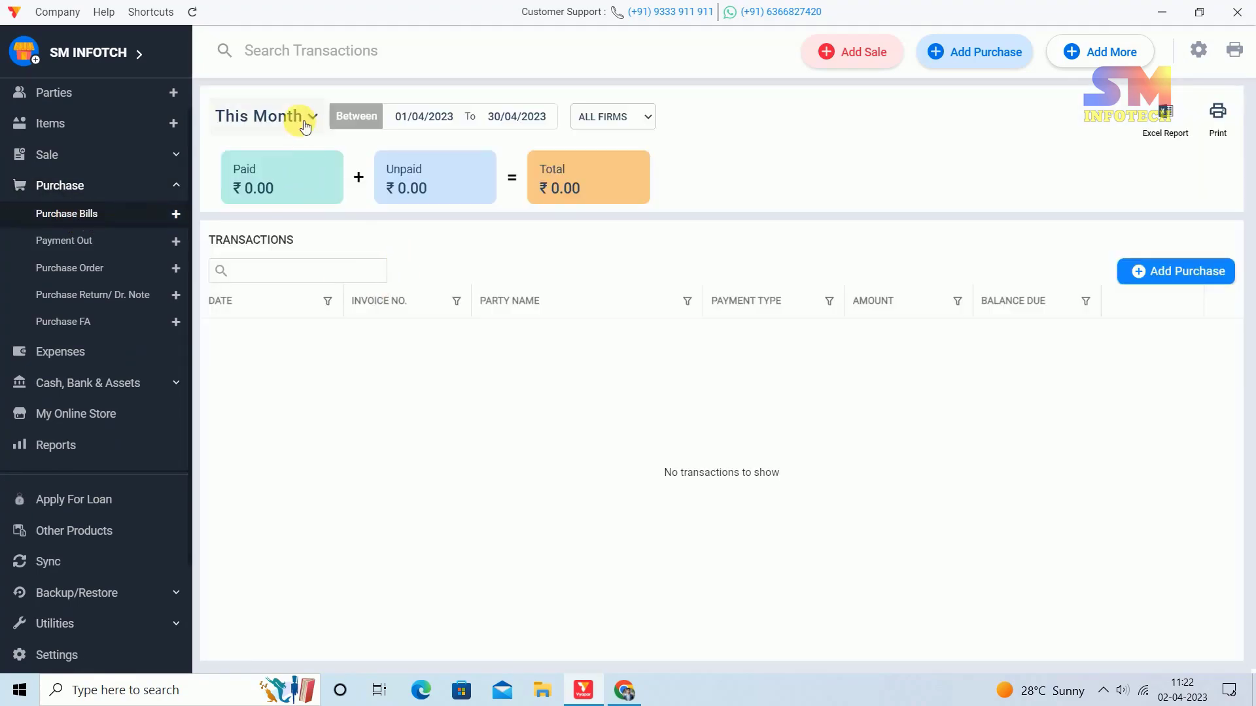
pyautogui.click(305, 124)
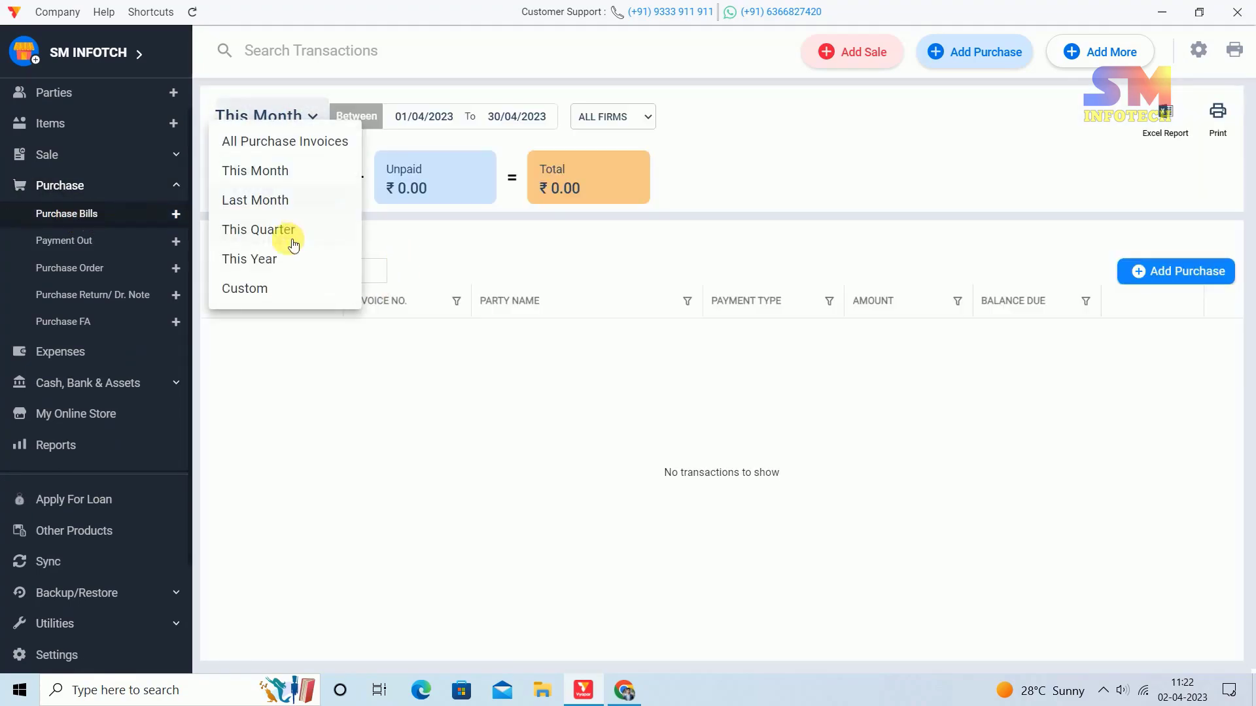
pyautogui.click(269, 258)
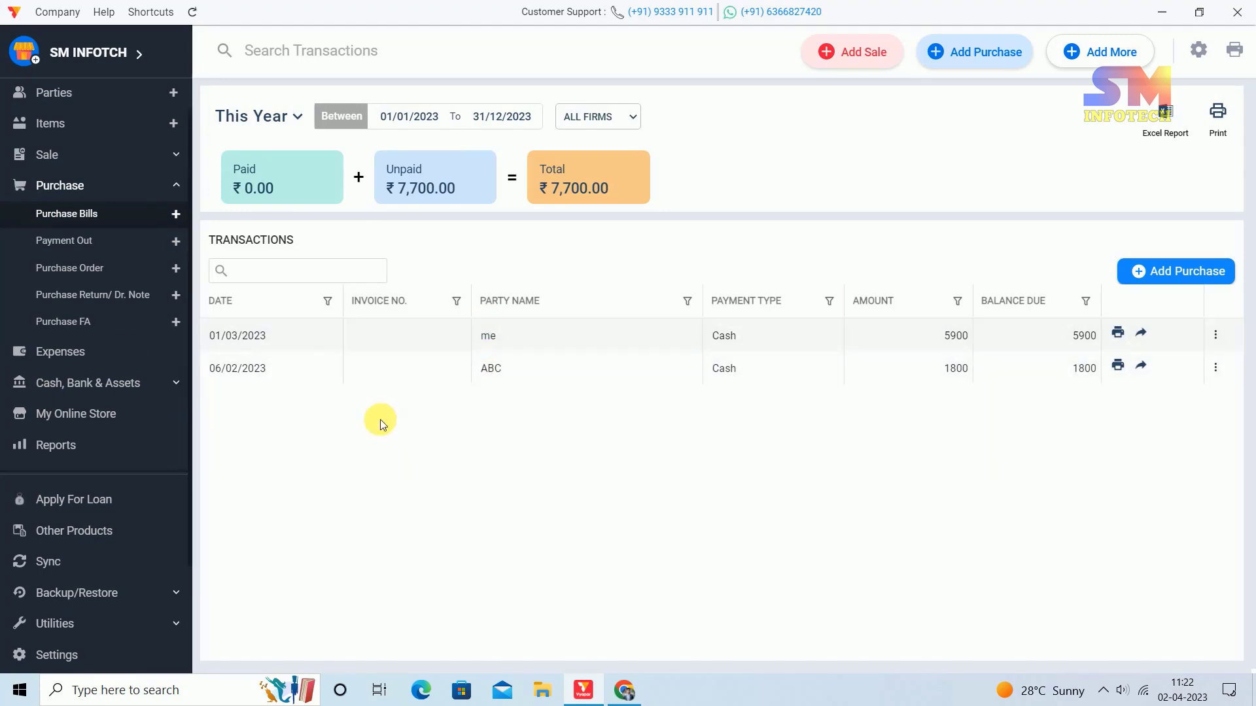
# Open the purchase bill dated 01/03/2023 for party "me" to review it, and close it without changes.
pyautogui.click(456, 345)
pyautogui.click(428, 376)
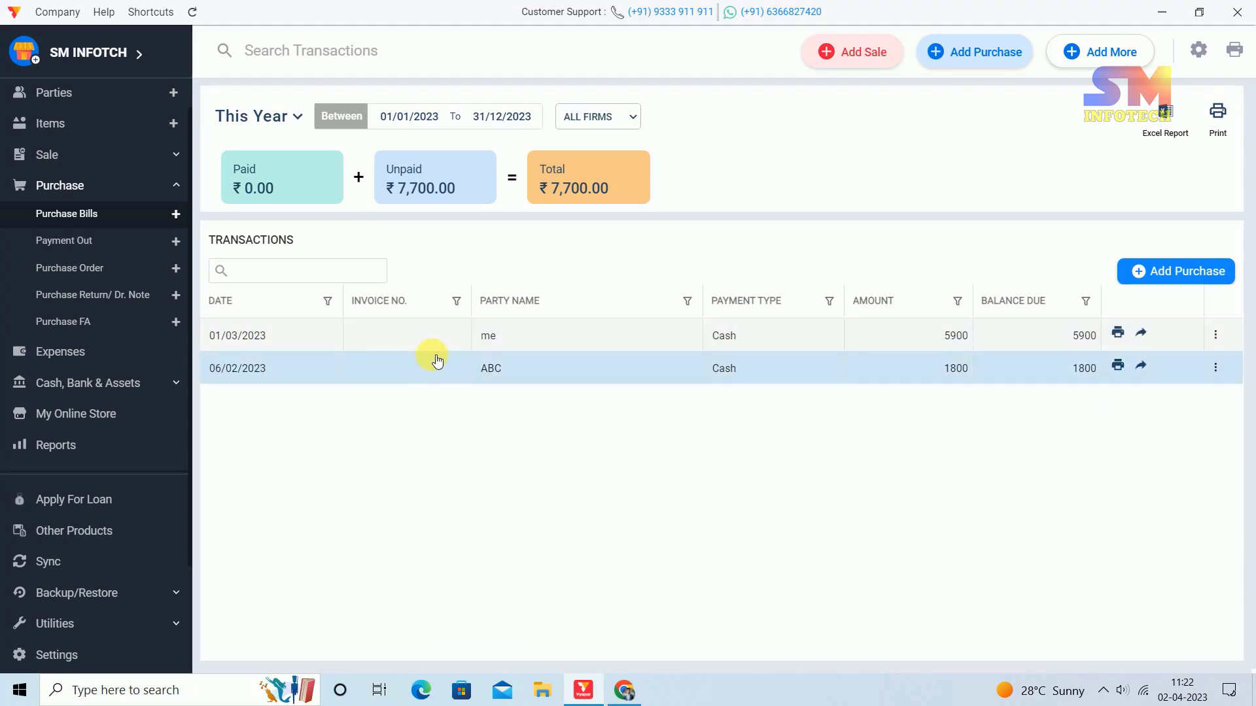
pyautogui.click(461, 345)
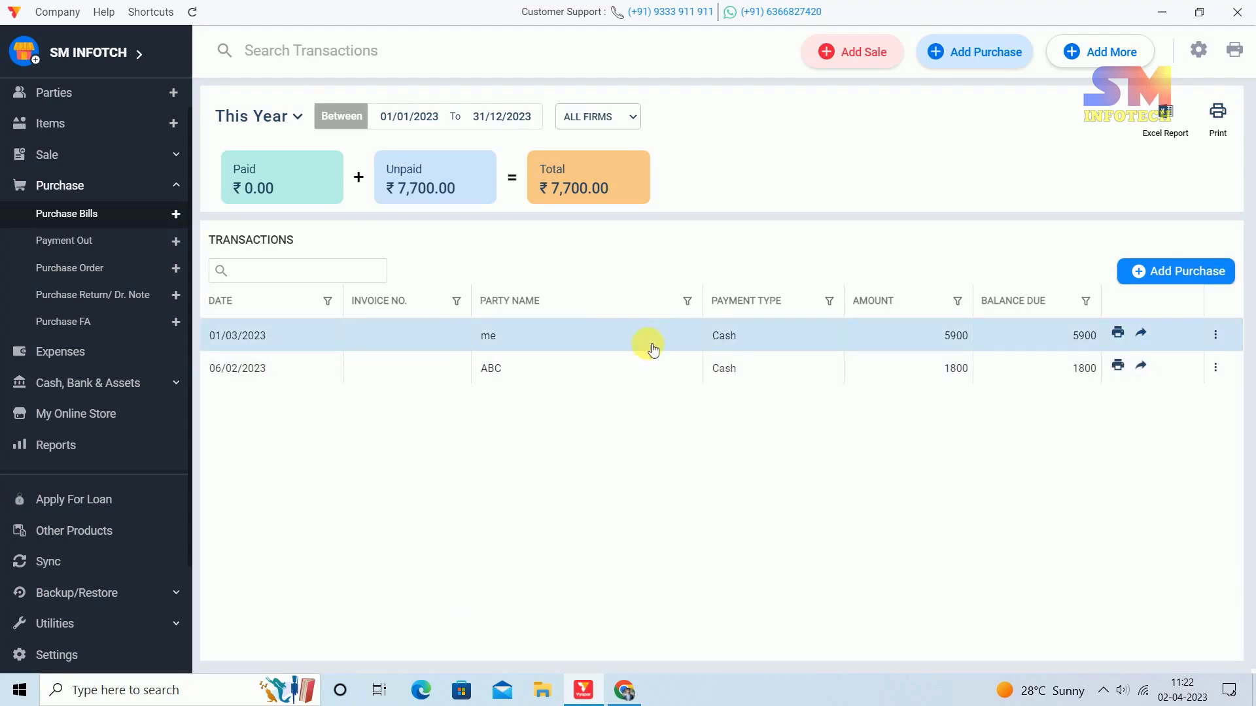
pyautogui.doubleClick(467, 344)
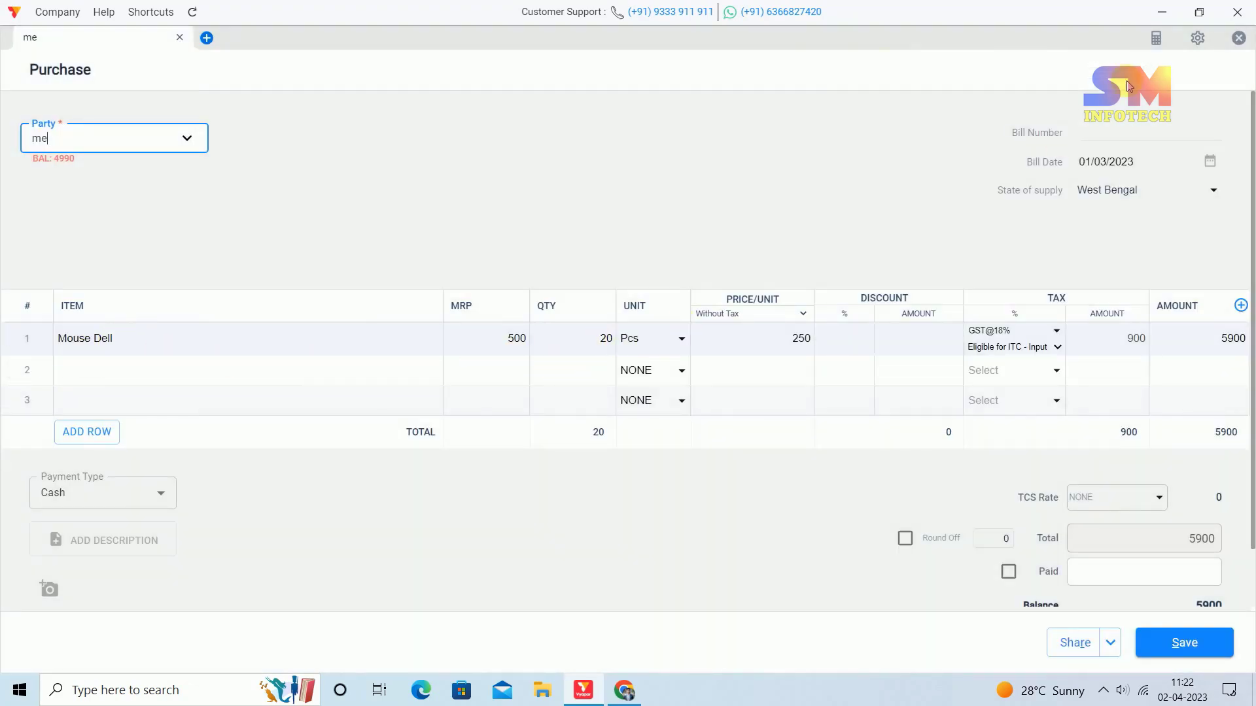
pyautogui.click(1239, 38)
# Review the purchase and opening stock transactions of the Mouse Dell item.
pyautogui.click(321, 294)
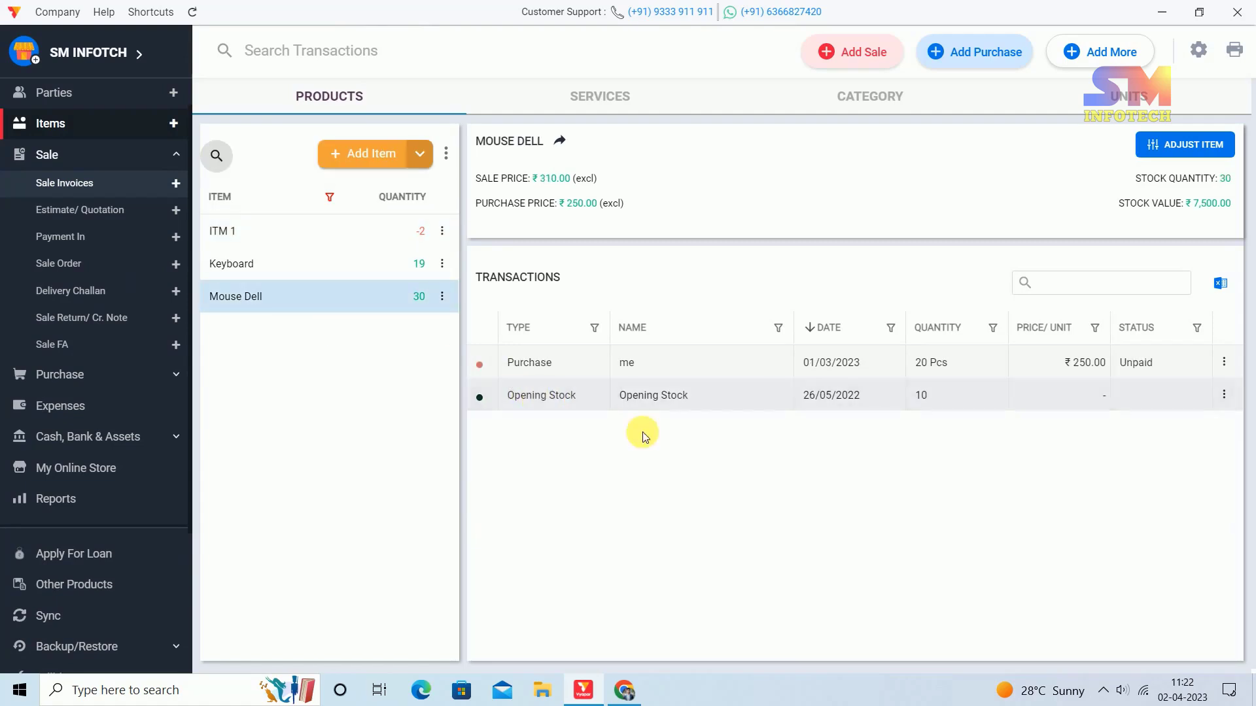
pyautogui.click(798, 407)
pyautogui.click(653, 364)
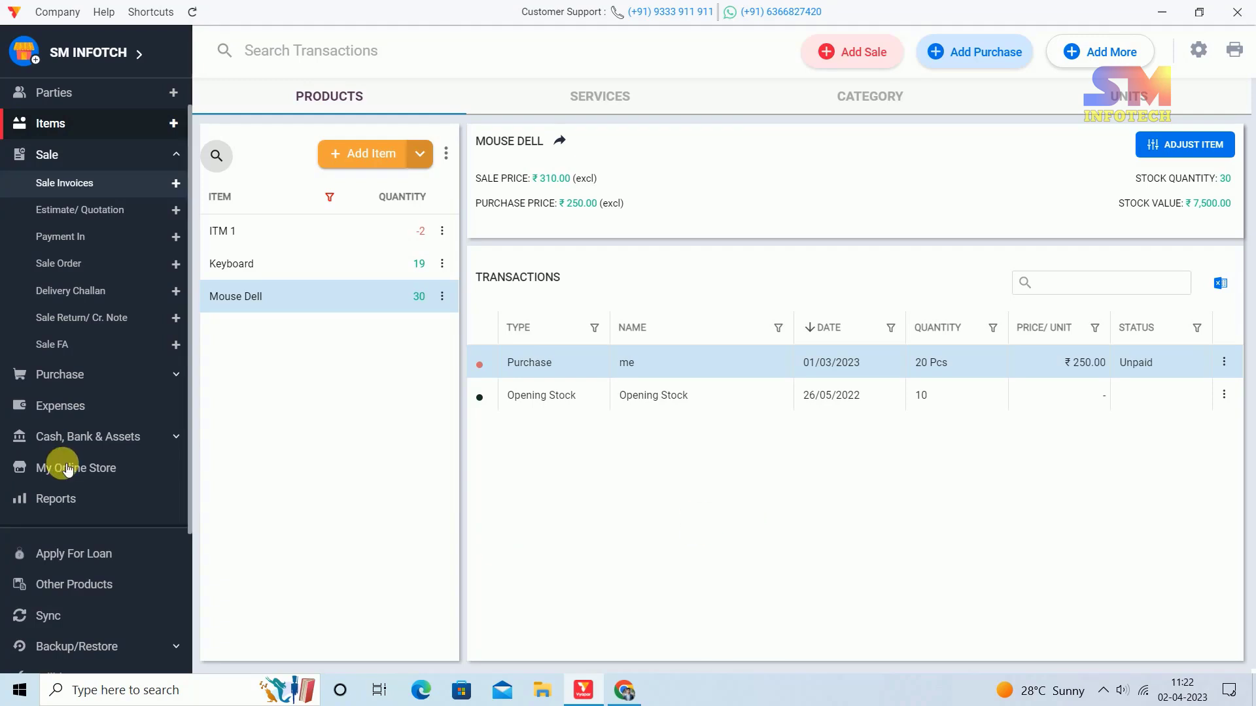
# Return to the Close Financial Year utility to close the books.
pyautogui.scroll(-1, 84, 501)
pyautogui.scroll(-3, 84, 501)
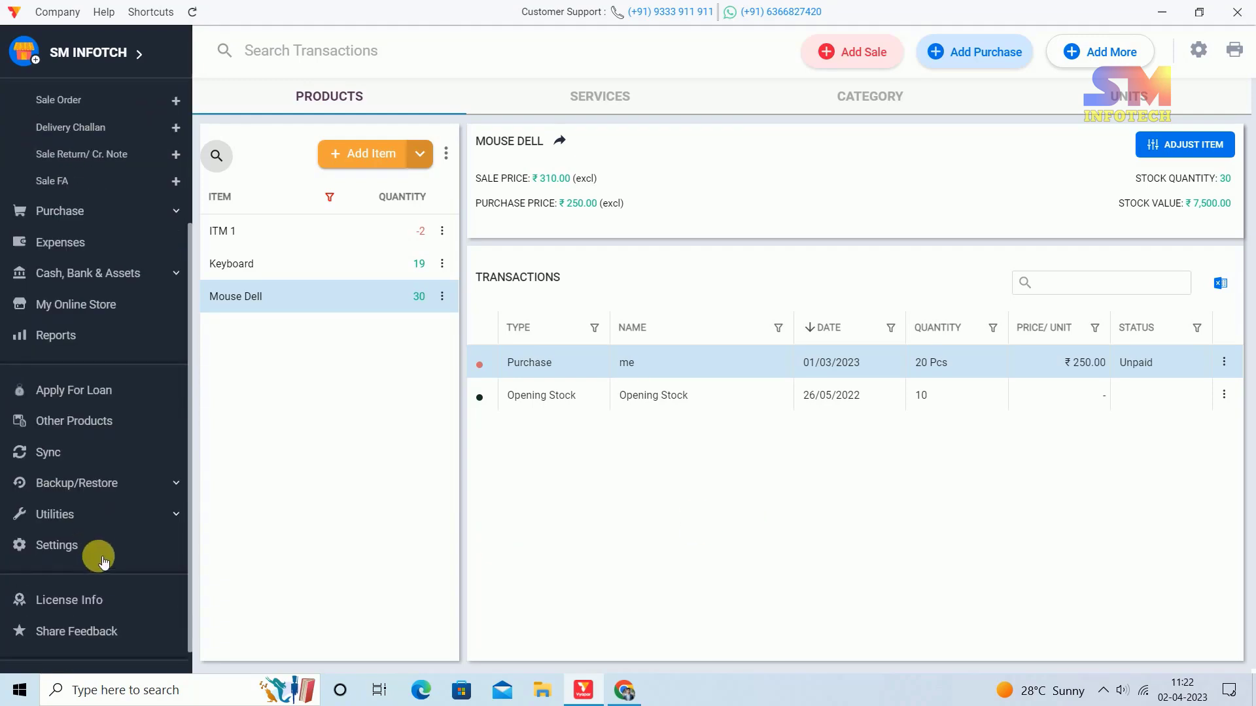
pyautogui.click(92, 513)
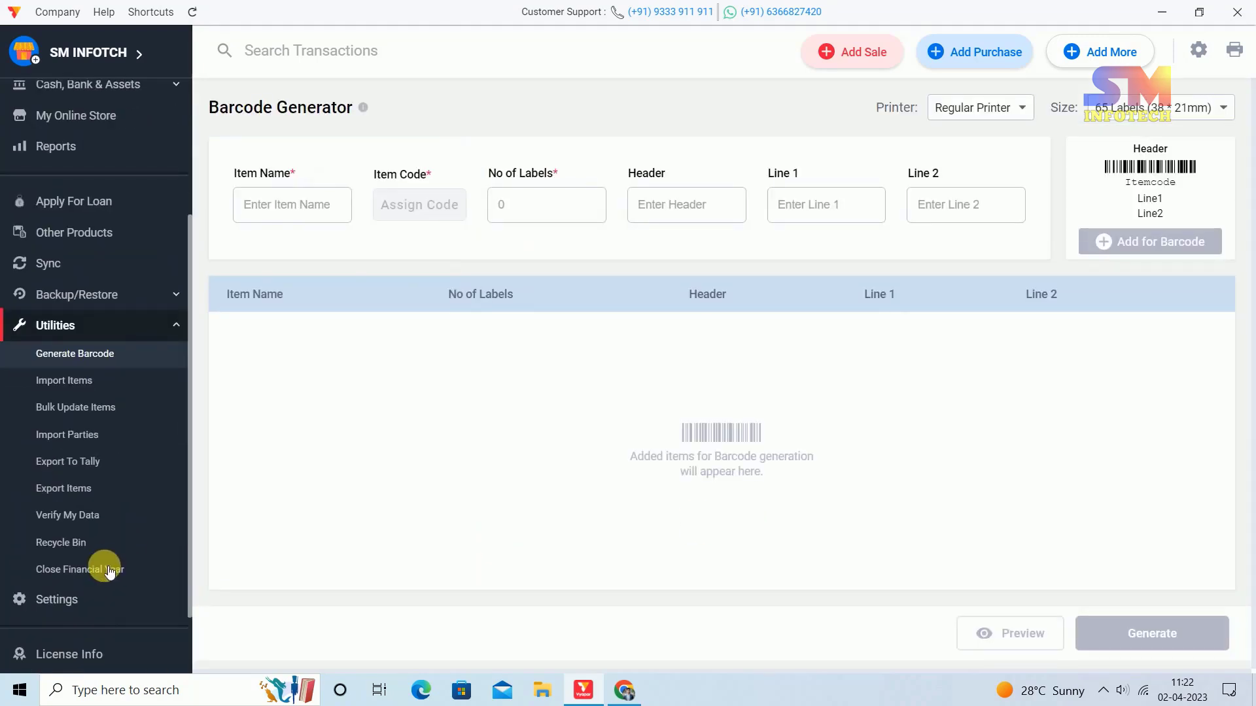
pyautogui.click(103, 568)
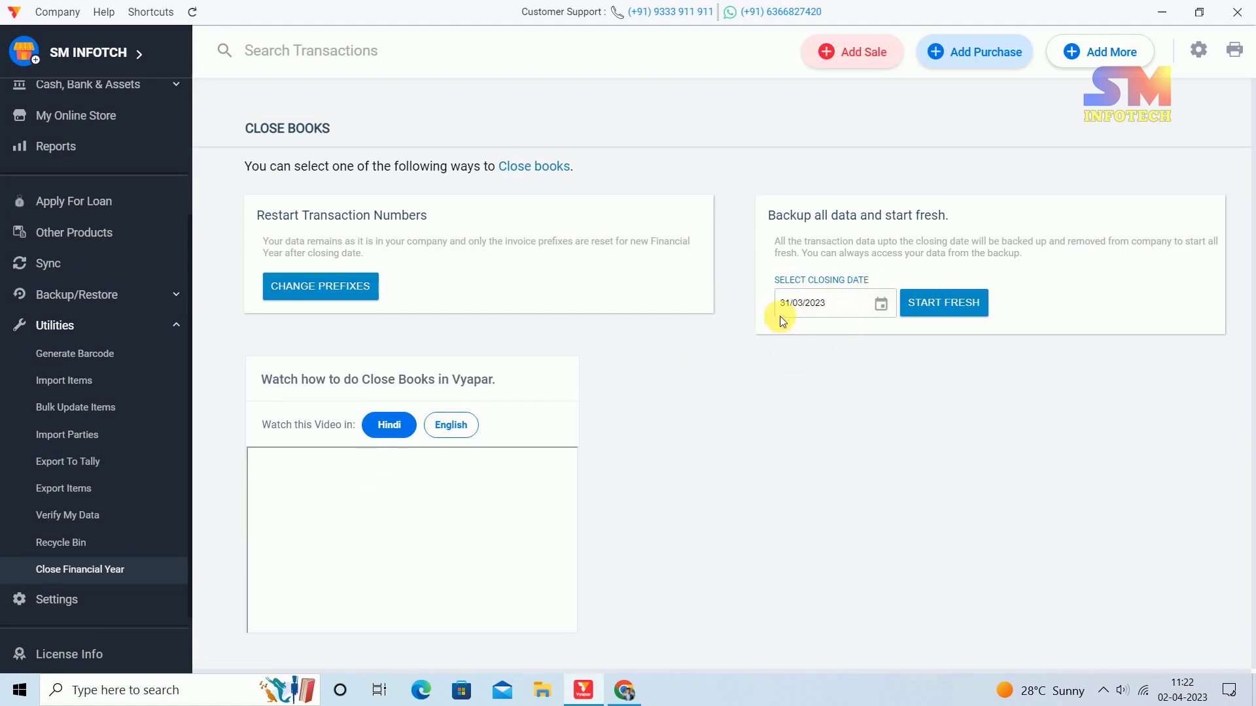
# Start the backup-and-start-fresh closing with 31/03/2023 as the closing date.
pyautogui.click(794, 305)
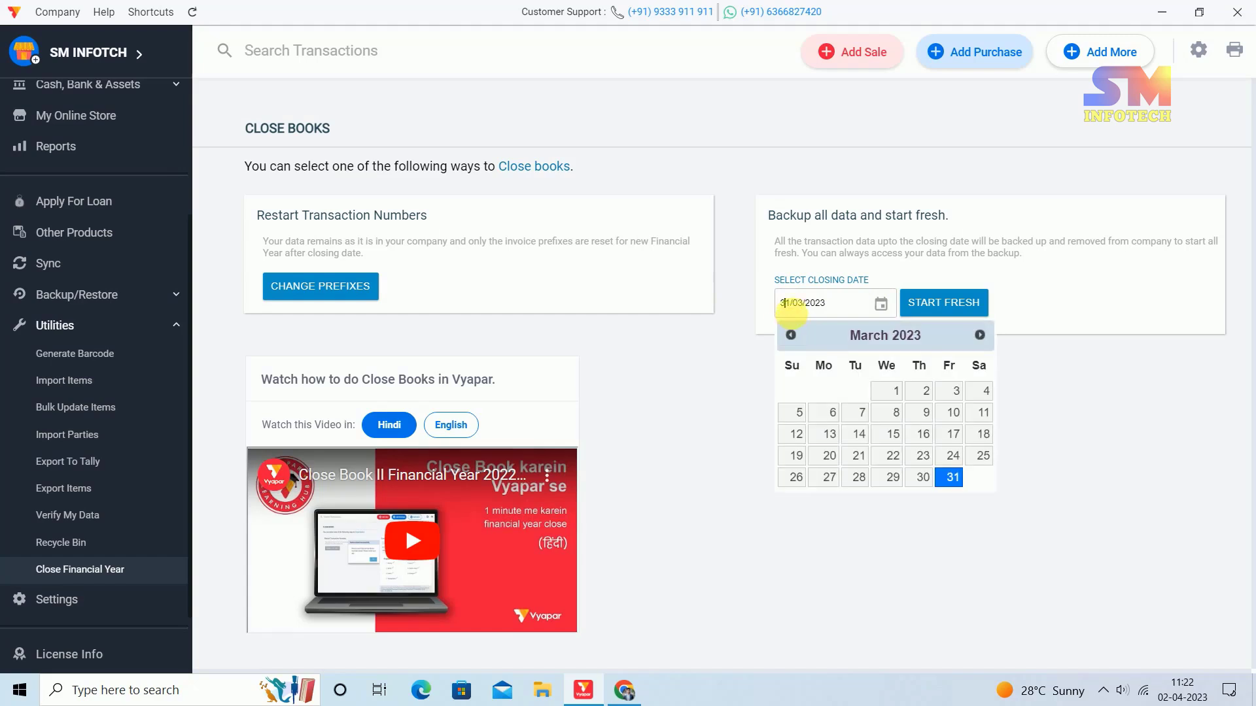
pyautogui.click(827, 304)
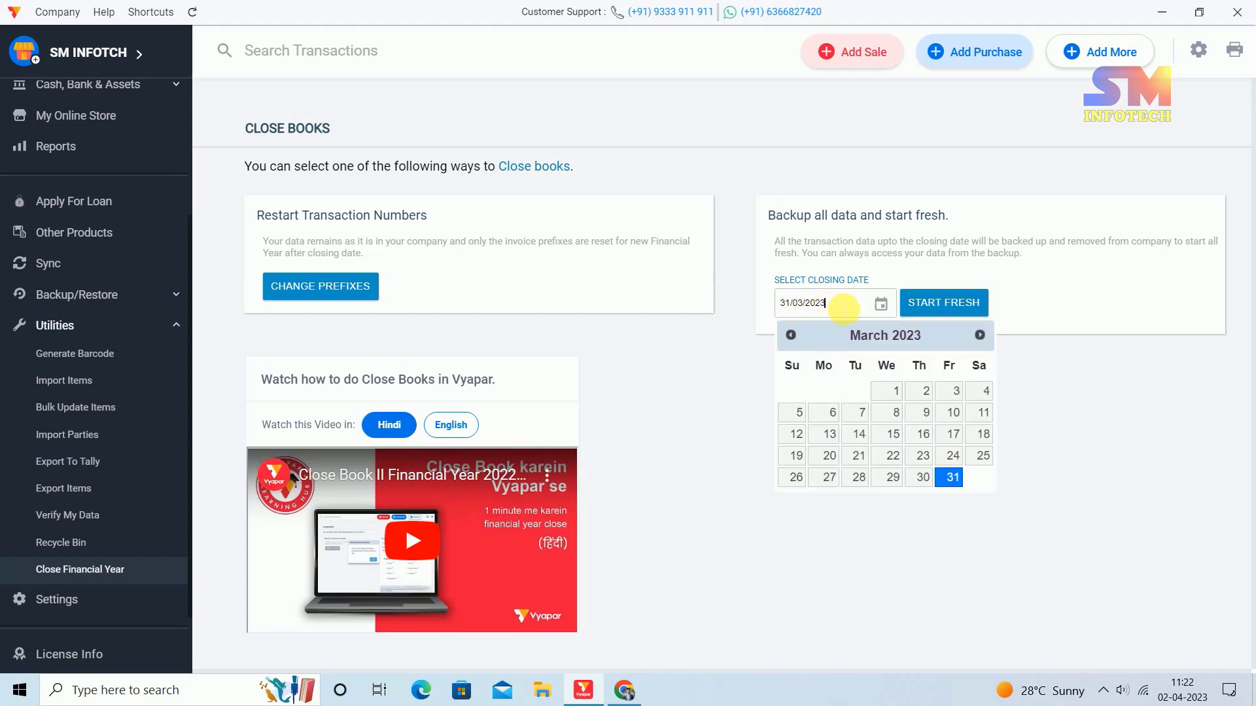
pyautogui.click(937, 307)
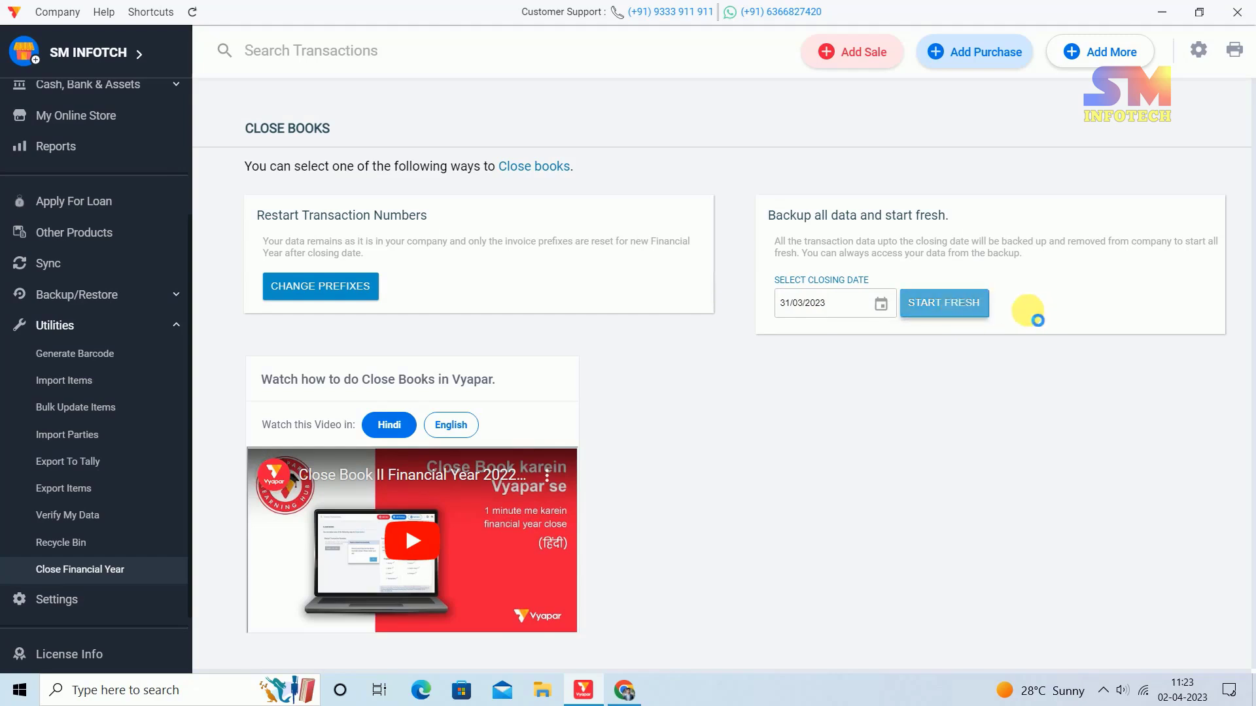
pyautogui.click(974, 306)
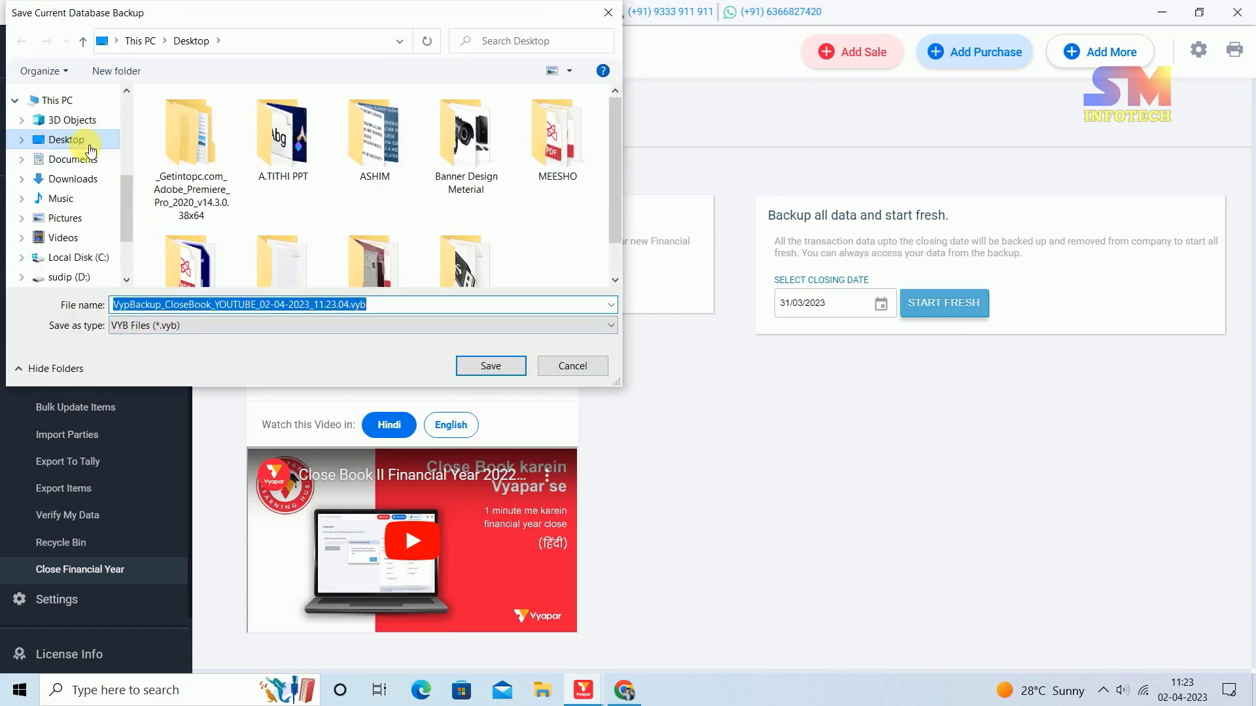
# Save the close-book database backup as a VYB file on the Desktop and acknowledge the completed closing.
pyautogui.click(83, 144)
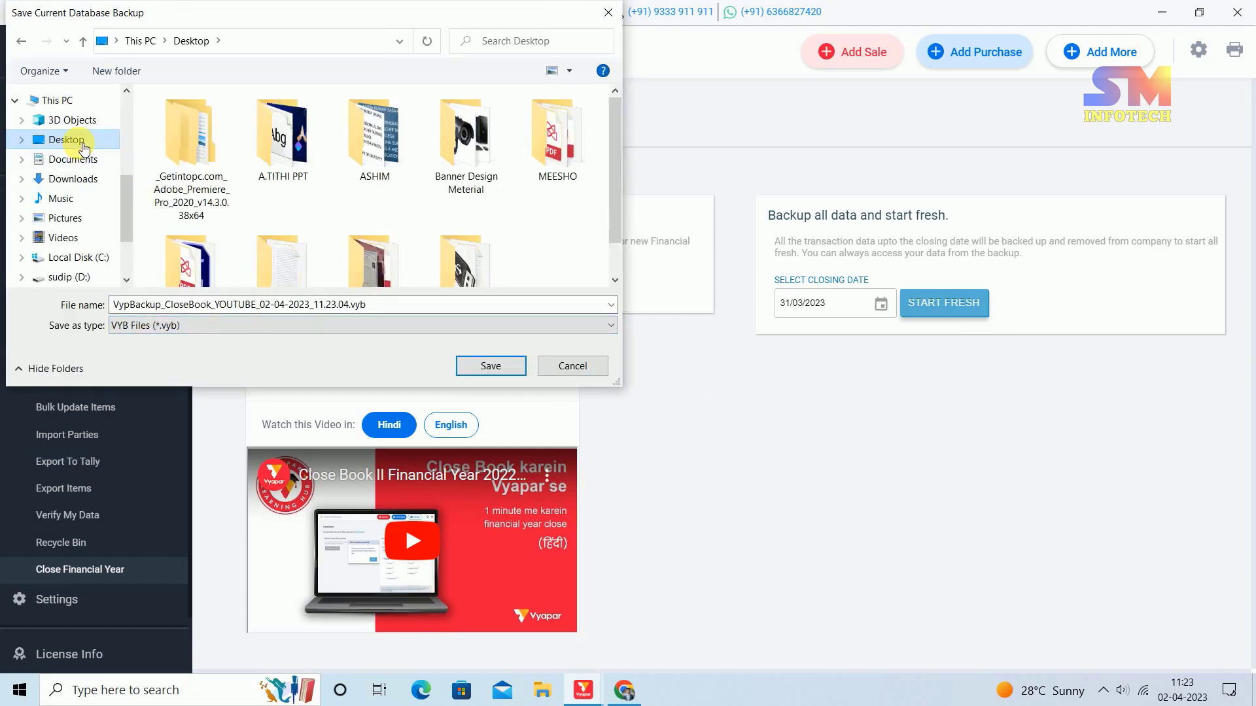
pyautogui.scroll(-1, 288, 209)
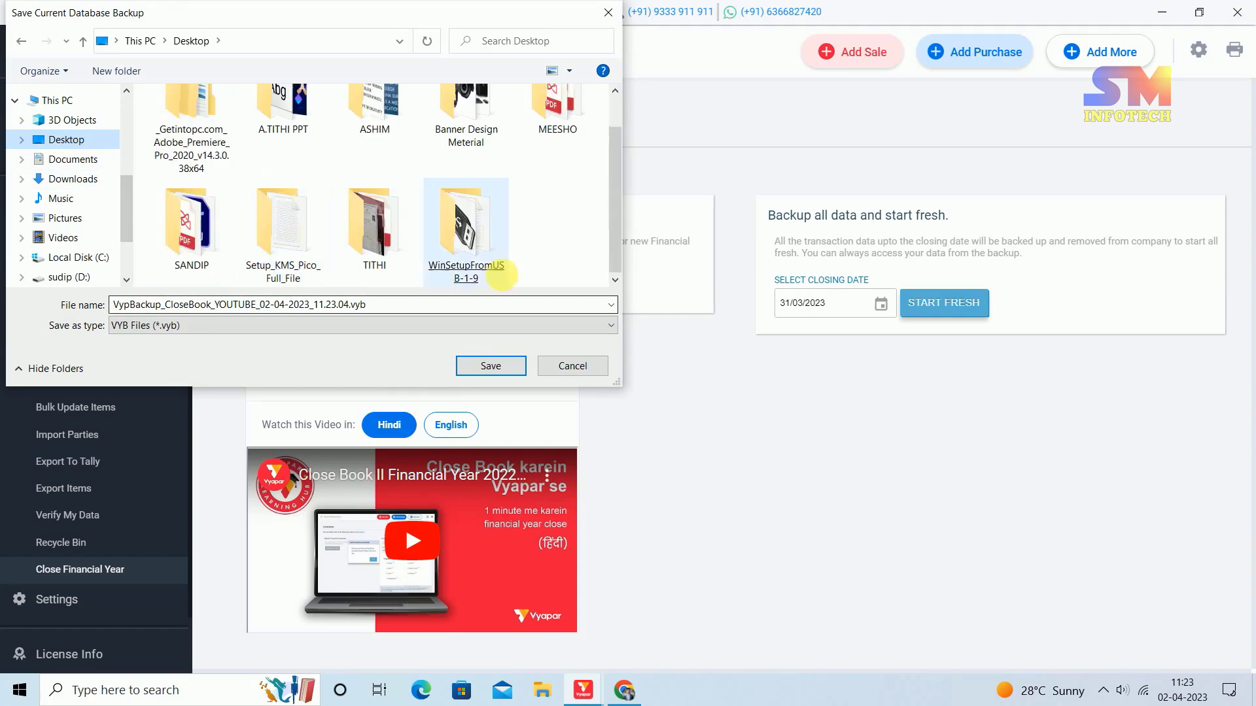
pyautogui.click(509, 365)
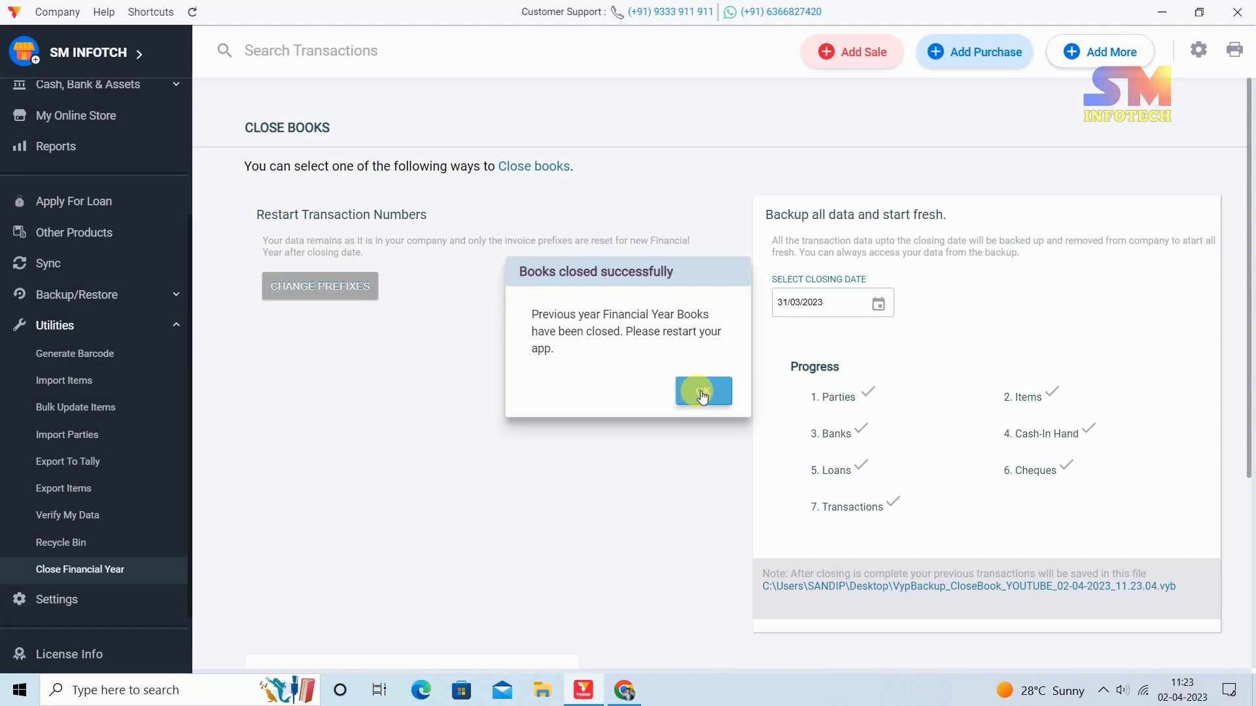
pyautogui.click(703, 394)
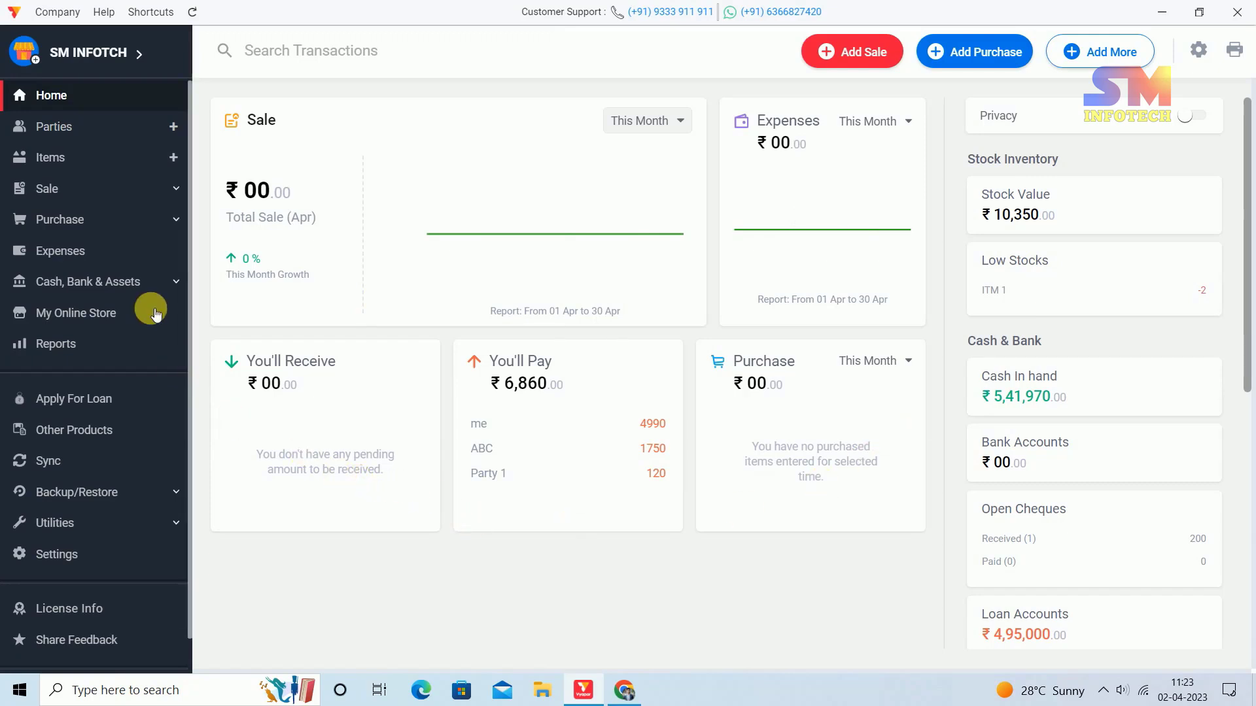
# Check the purchase bills and try to open the Mouse Dell item's opening stock transaction.
pyautogui.click(62, 219)
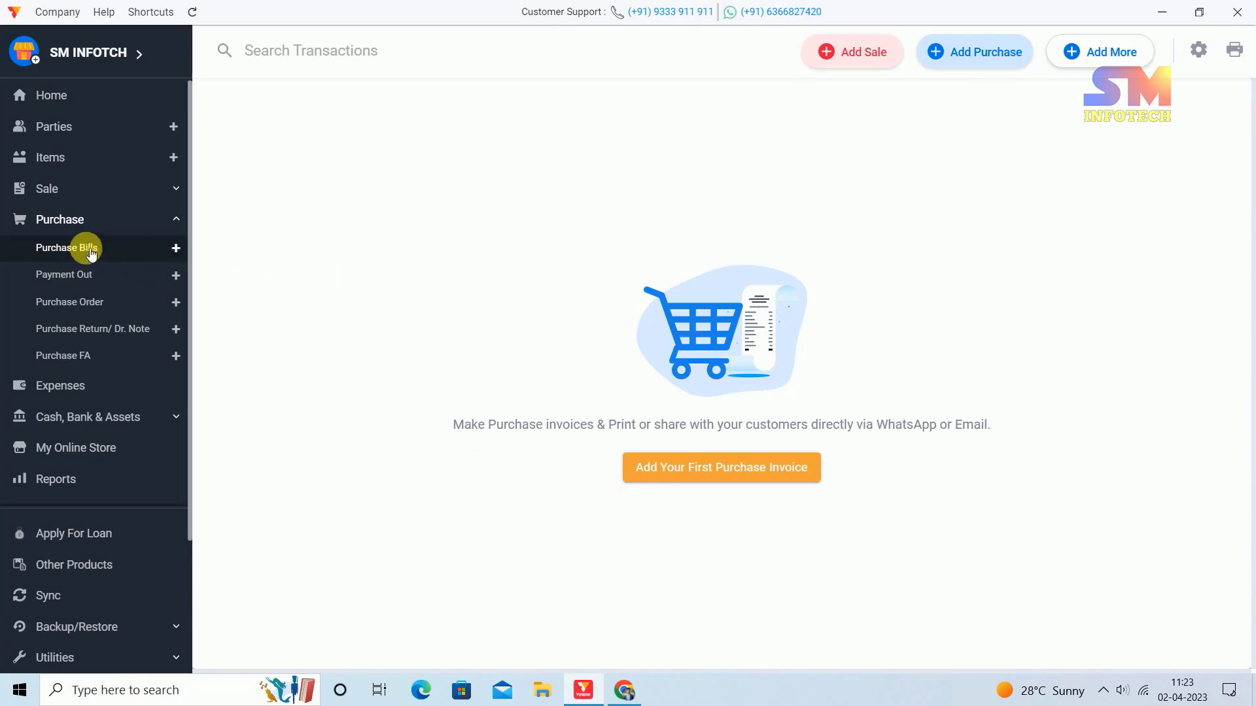
pyautogui.click(80, 161)
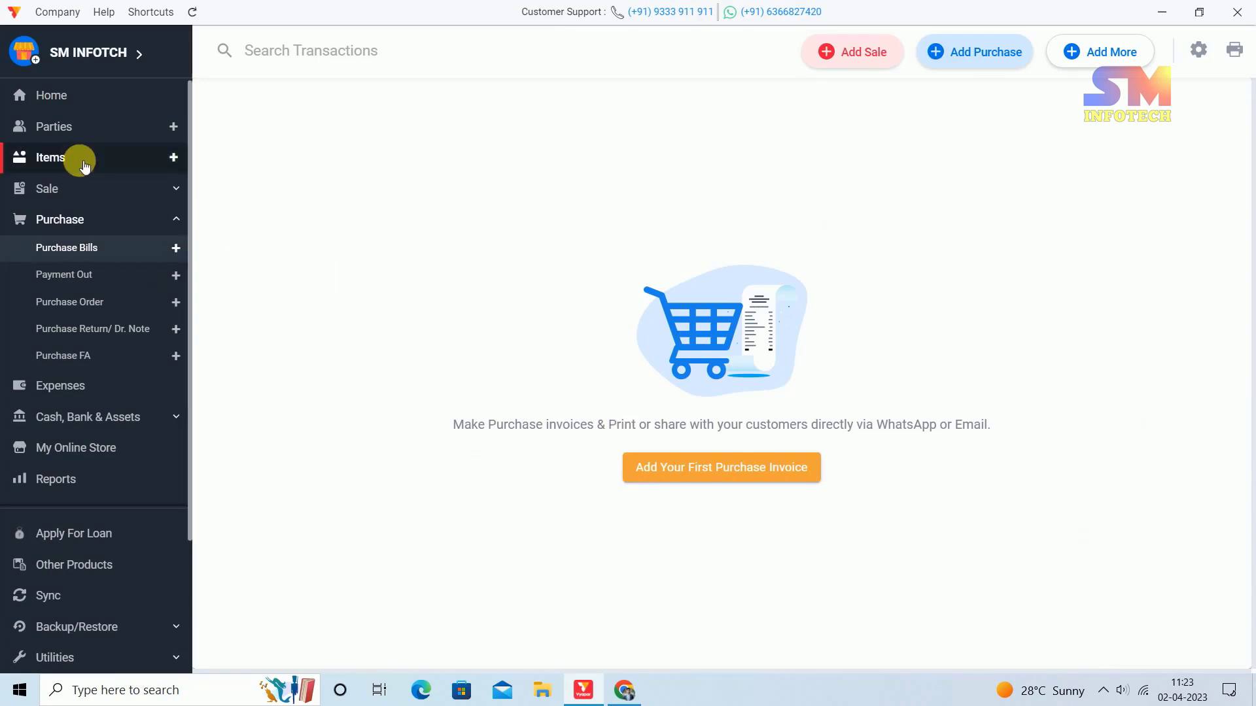
pyautogui.click(268, 299)
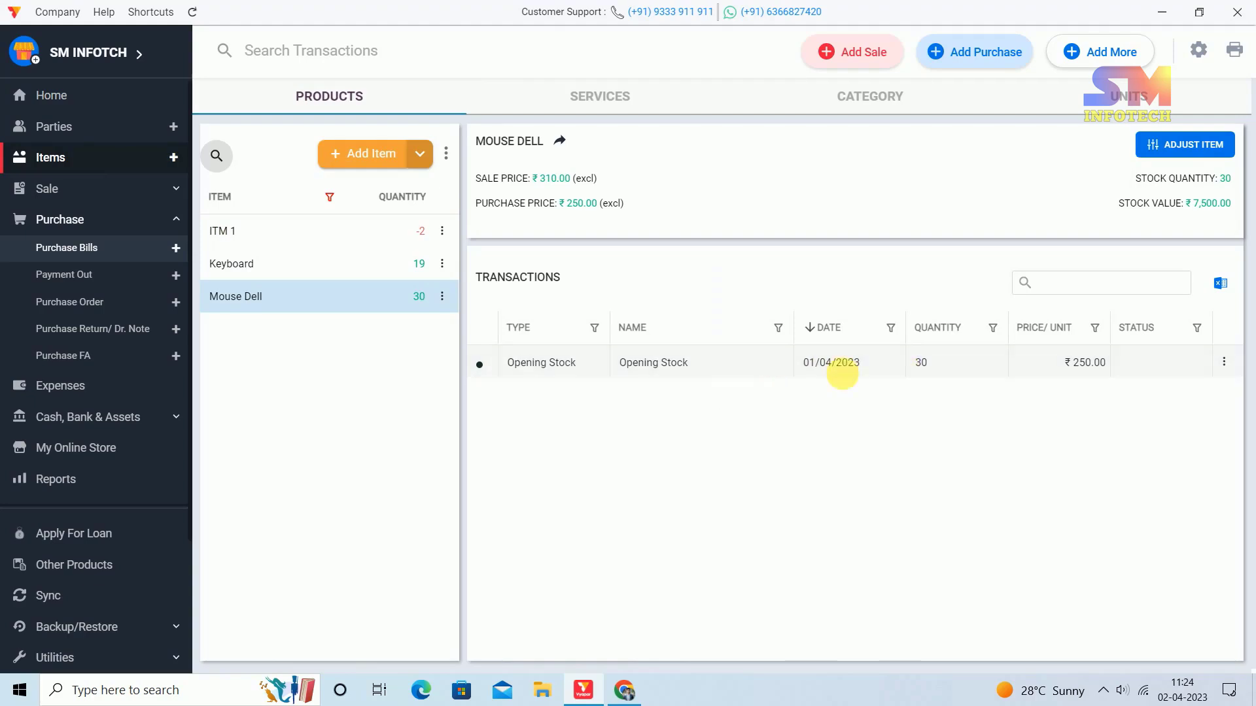
pyautogui.doubleClick(920, 363)
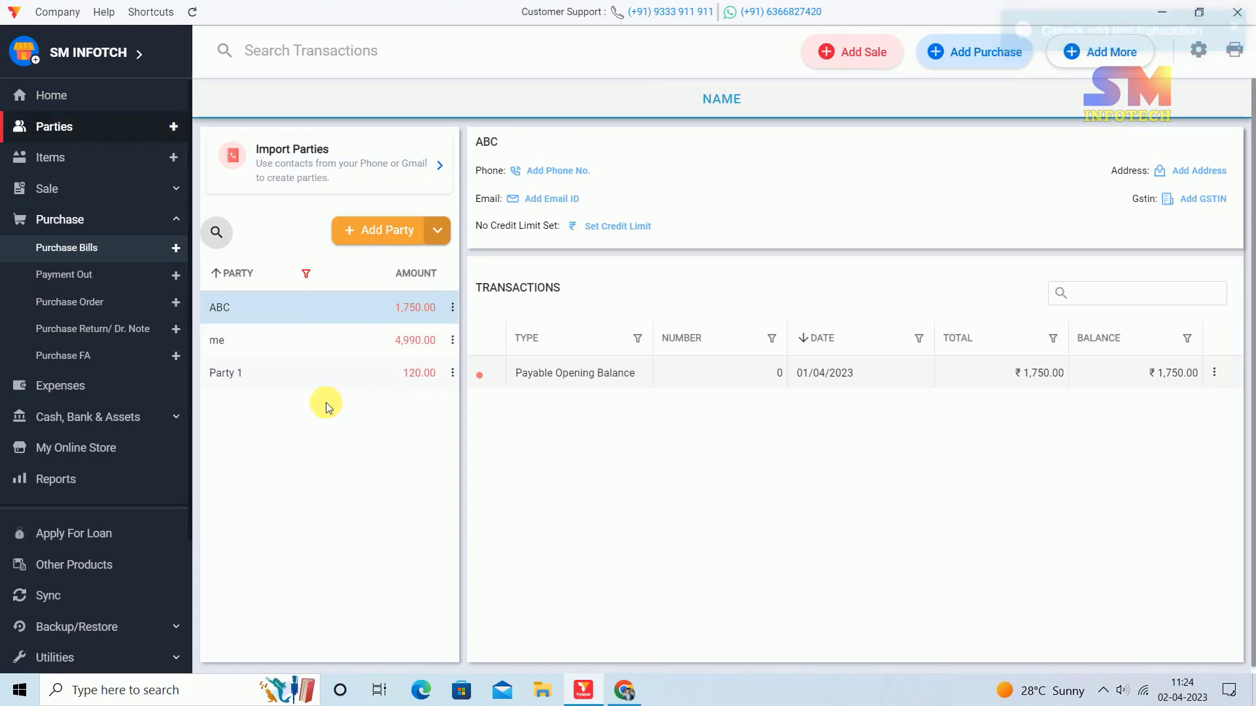
# Review the opening balance transactions of parties ABC and "me".
pyautogui.click(330, 336)
pyautogui.click(342, 314)
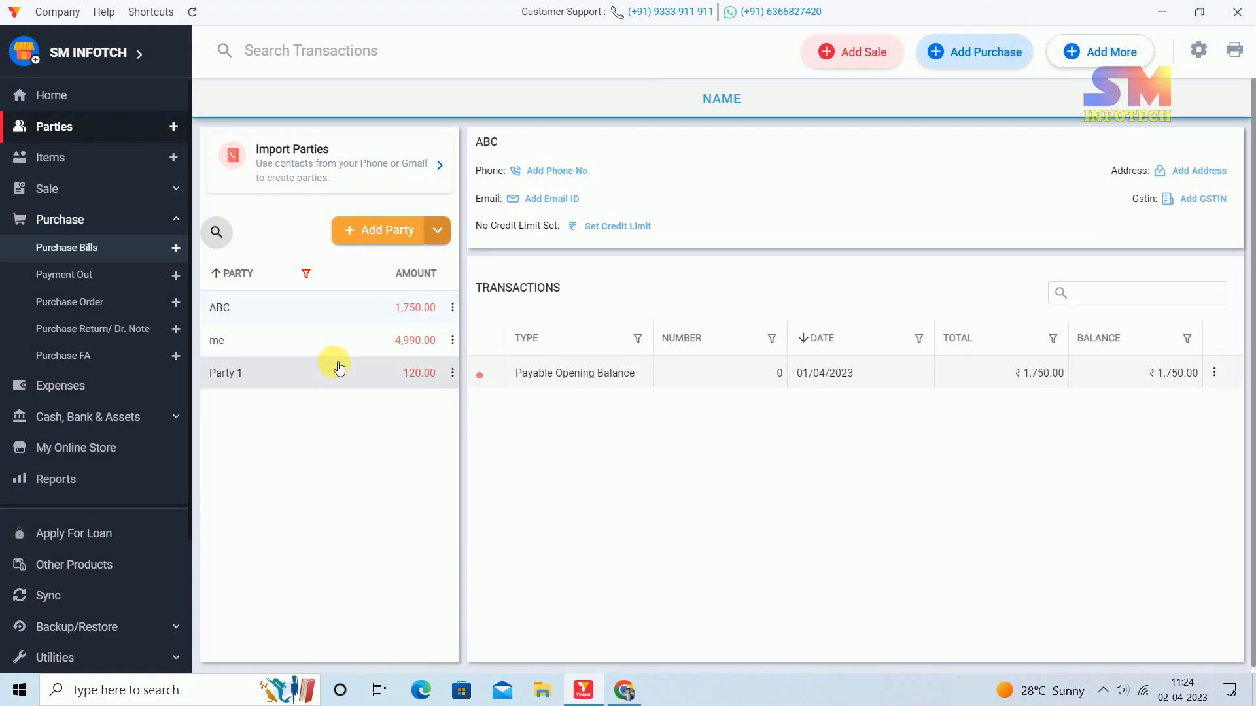
pyautogui.click(345, 341)
pyautogui.click(350, 317)
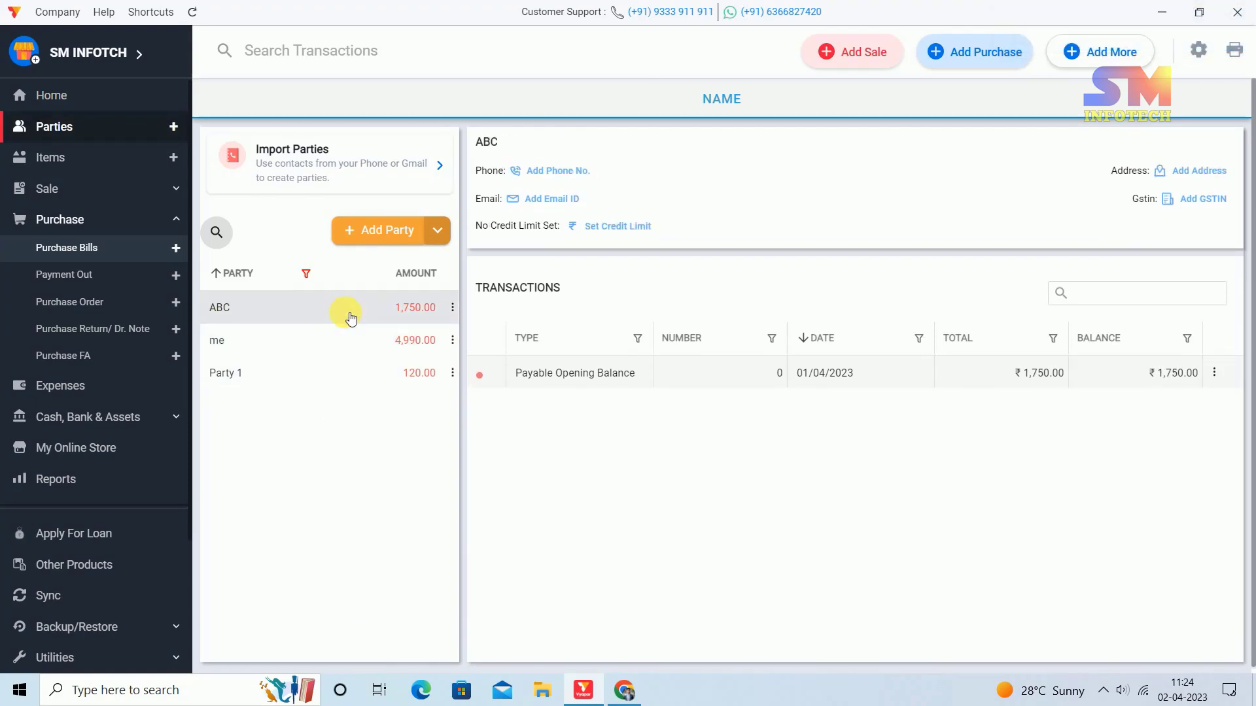
pyautogui.click(348, 361)
pyautogui.click(352, 353)
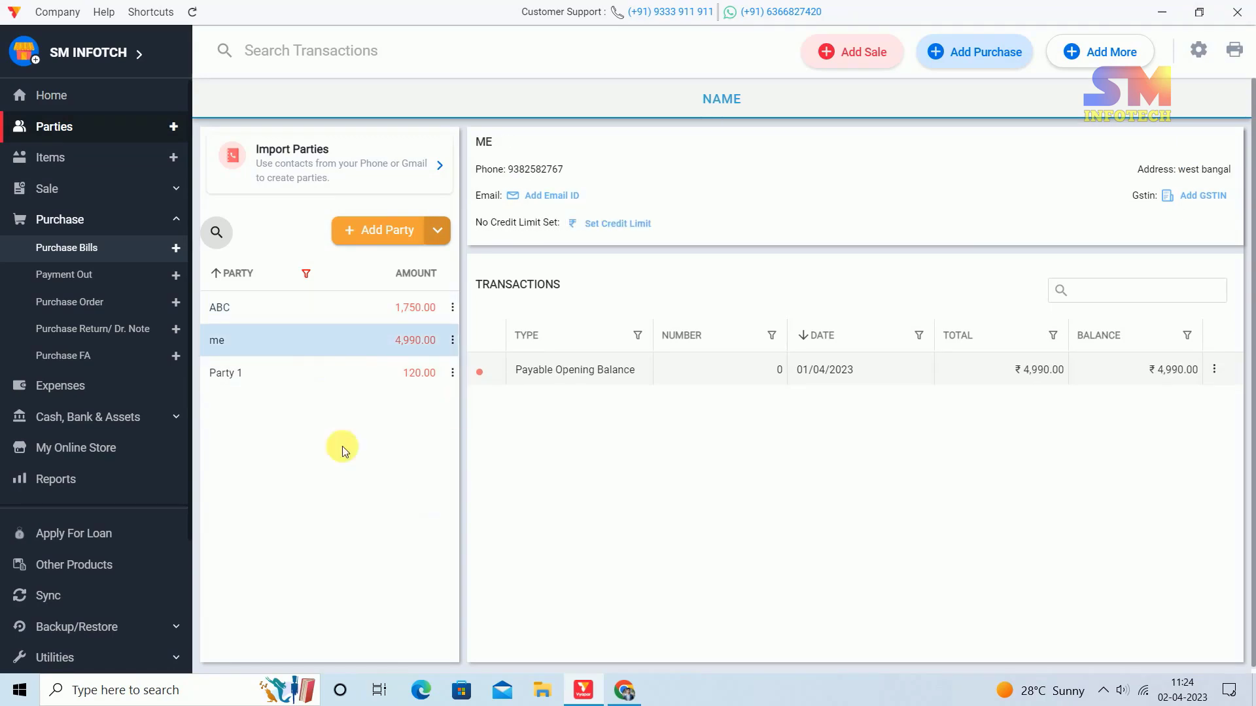
# Return to the Home dashboard to look over the company's figures.
pyautogui.click(55, 98)
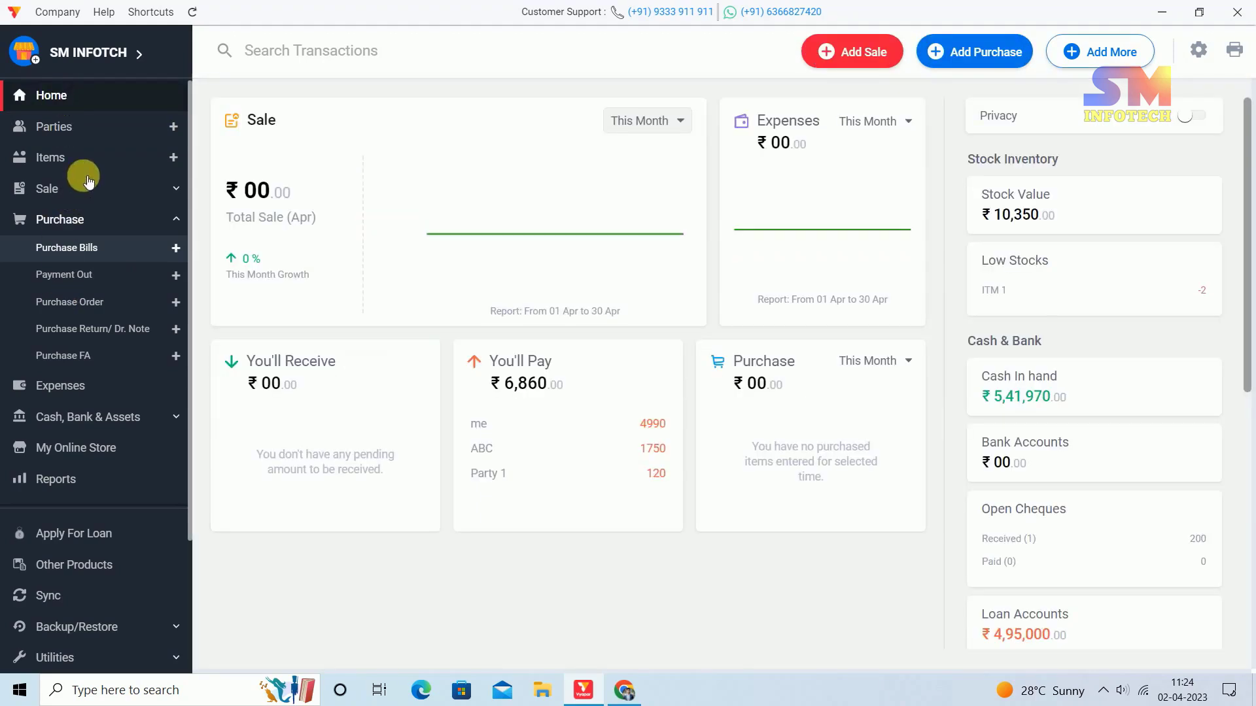
pyautogui.scroll(-3, 75, 386)
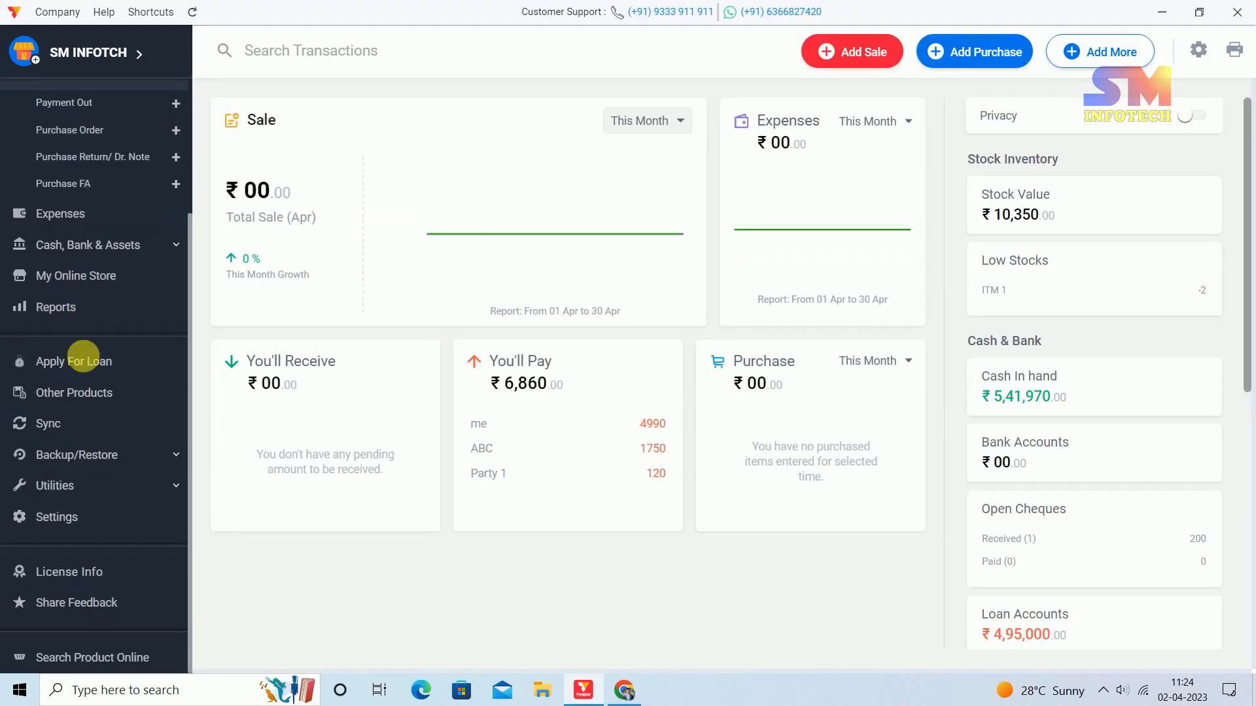
pyautogui.scroll(3, 82, 366)
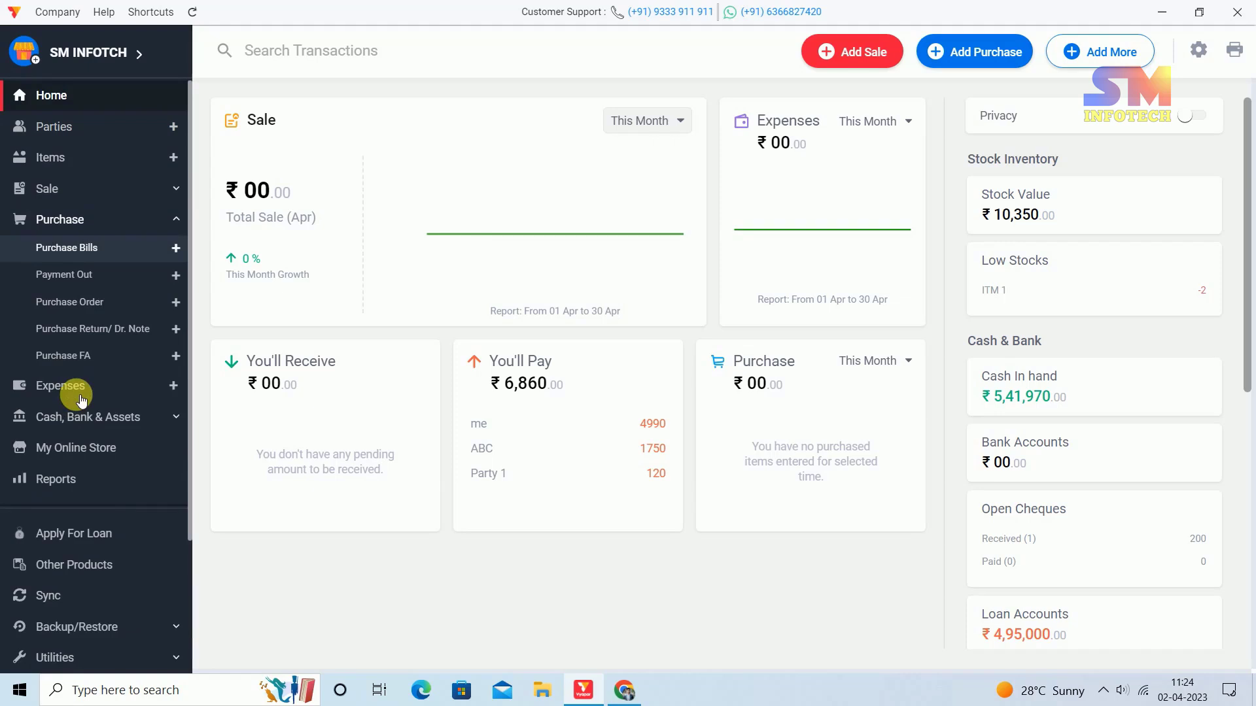